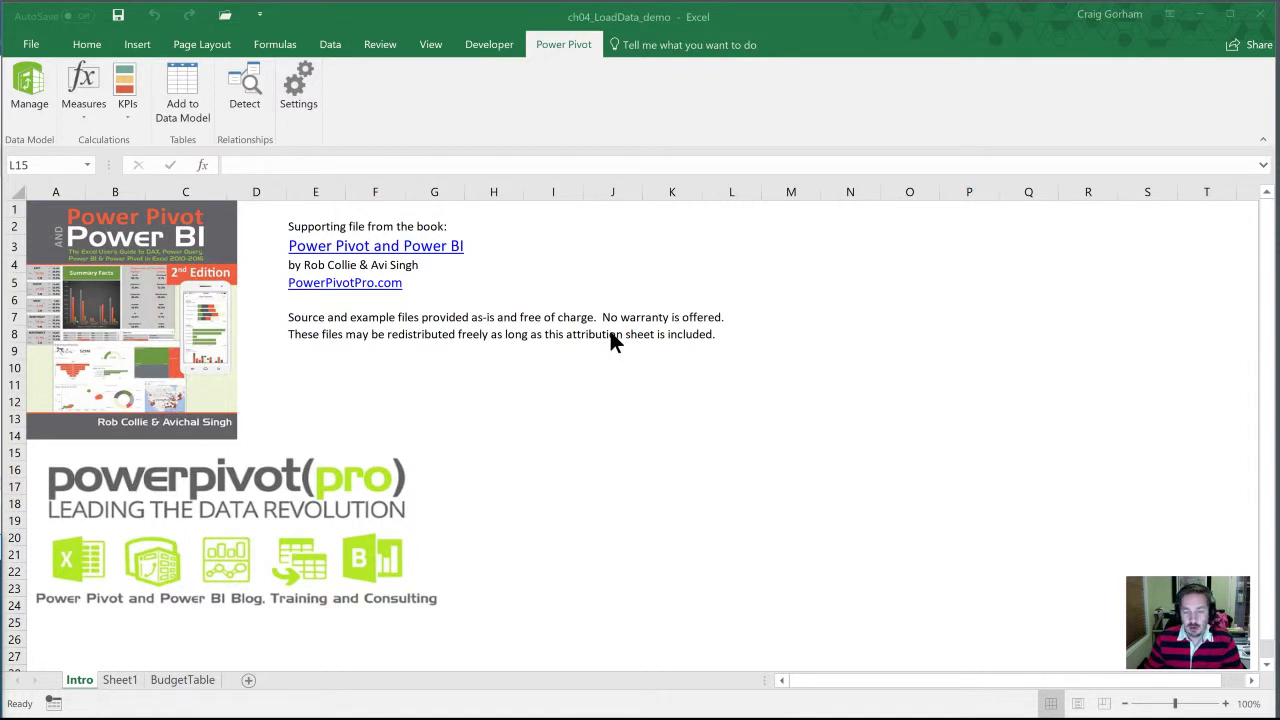
# Browse the Home, Power Pivot and Data ribbon tabs, ending on the Data tab's data tools
pyautogui.click(86, 47)
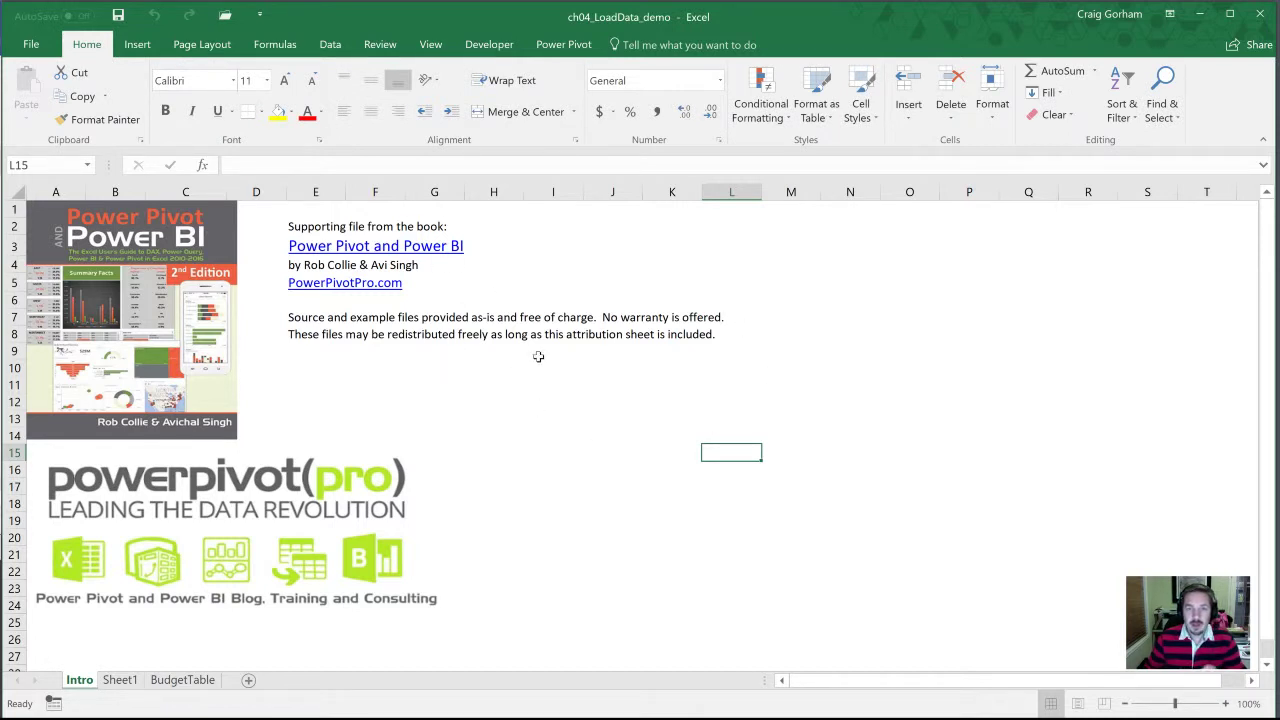
pyautogui.click(560, 50)
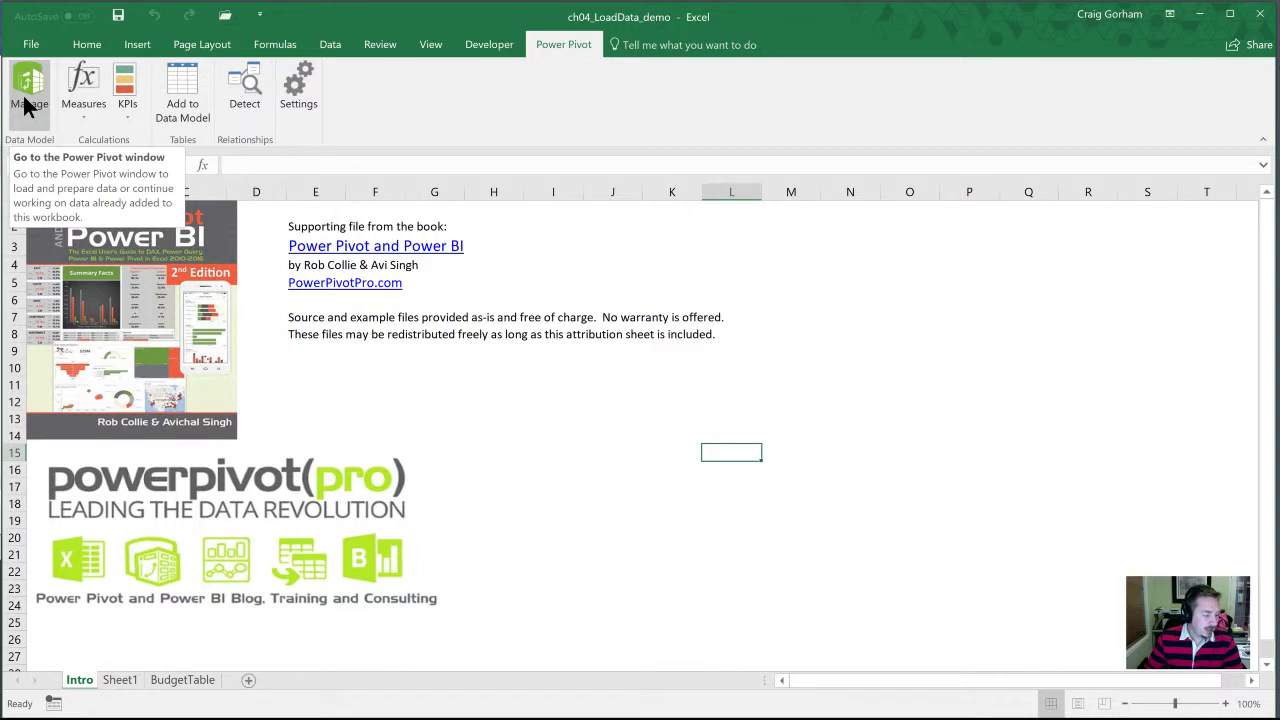
pyautogui.click(331, 47)
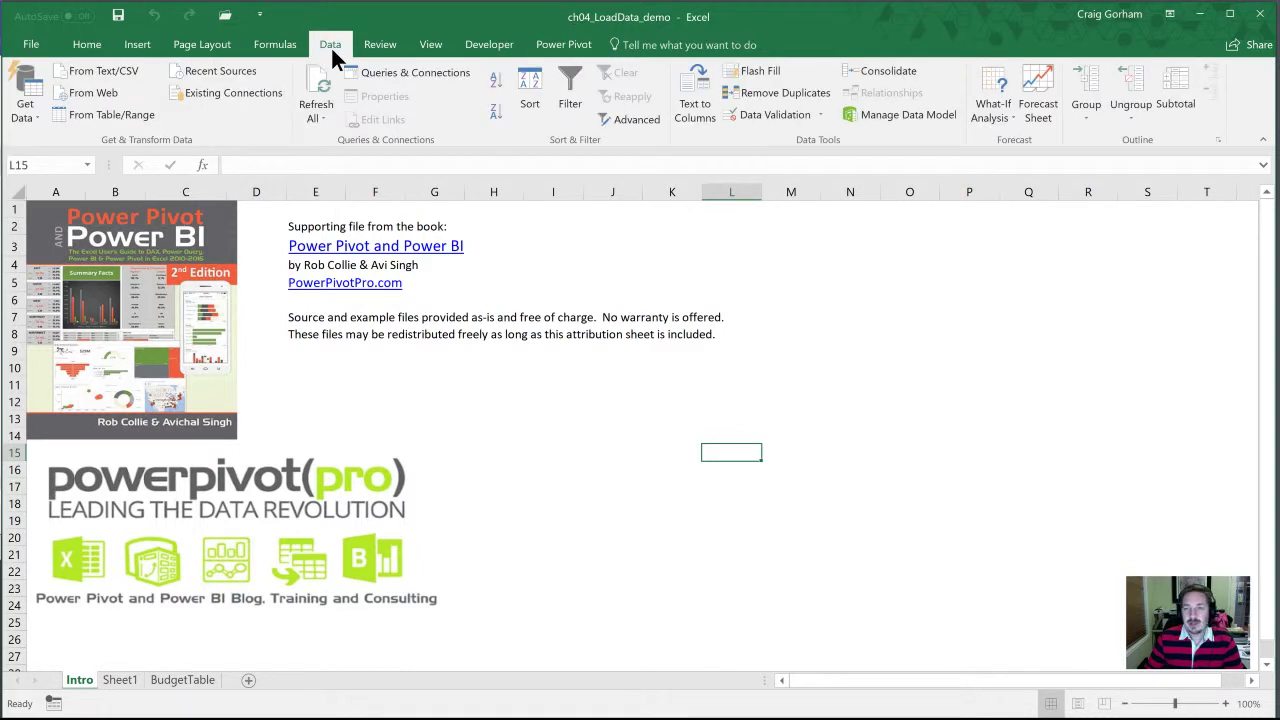
pyautogui.click(881, 116)
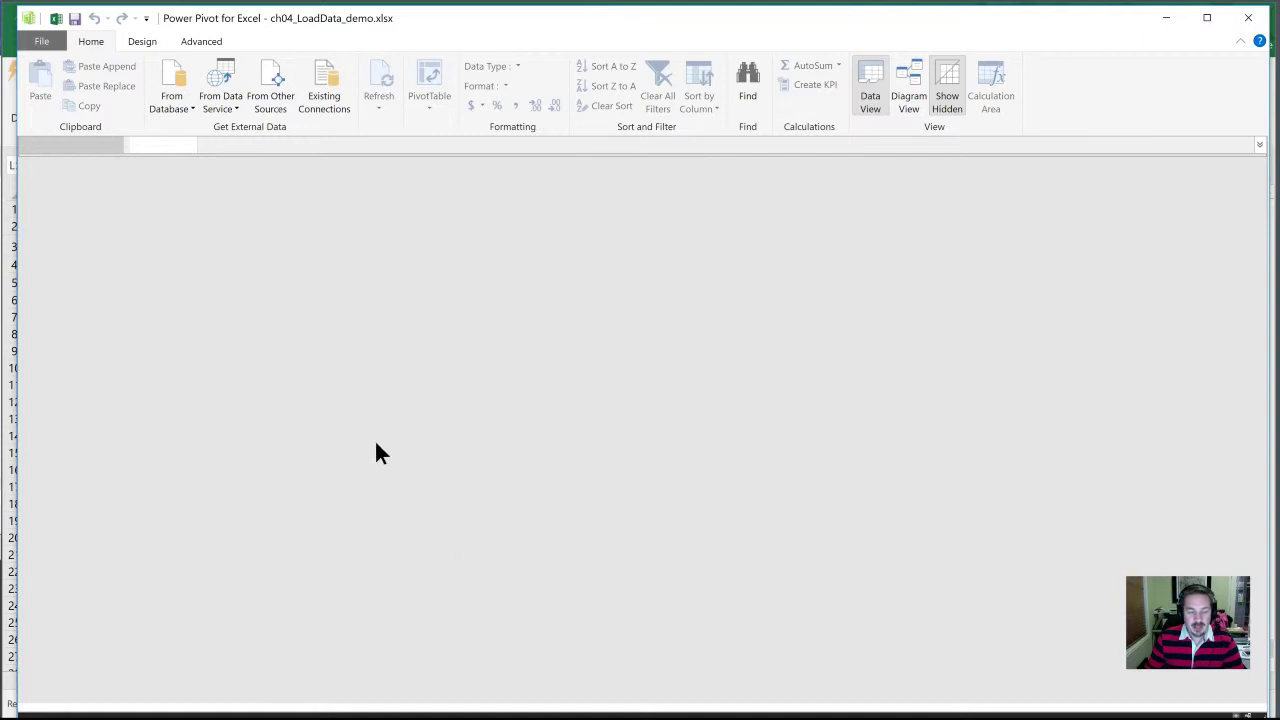
pyautogui.click(1249, 20)
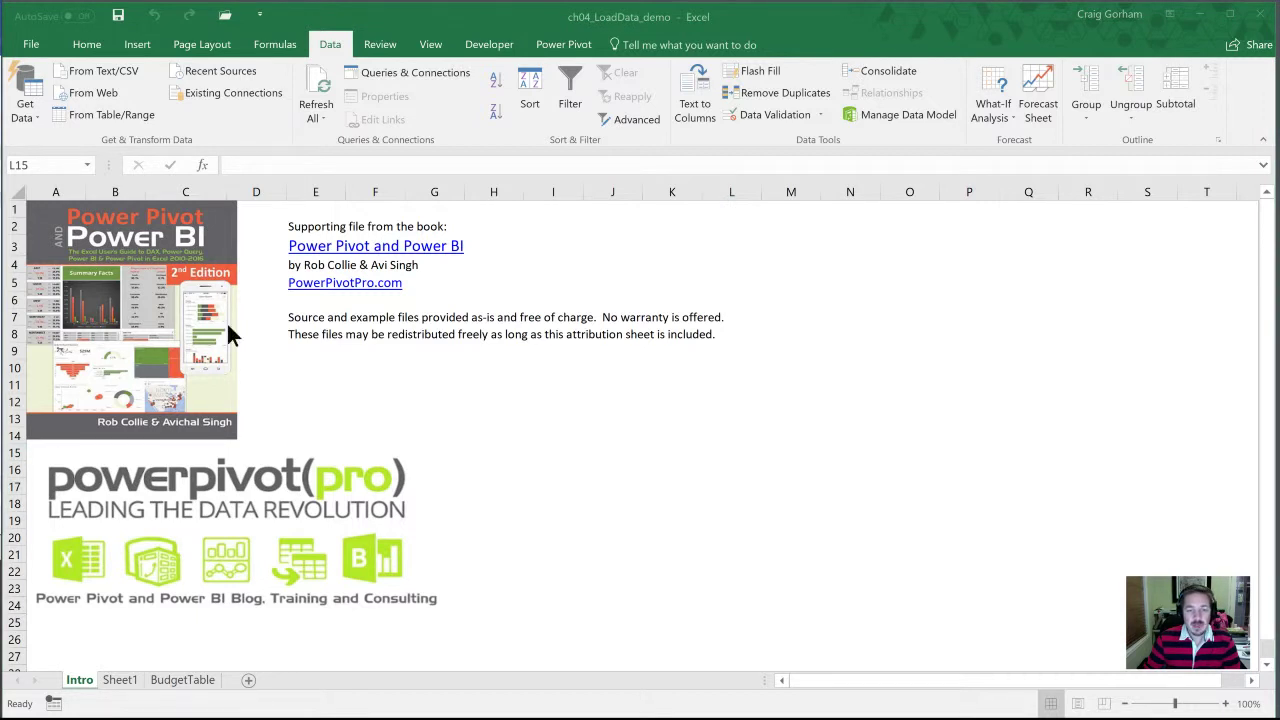
# On the BudgetTable sheet, confirm in Table Design that the budget table is named Budget
pyautogui.click(183, 682)
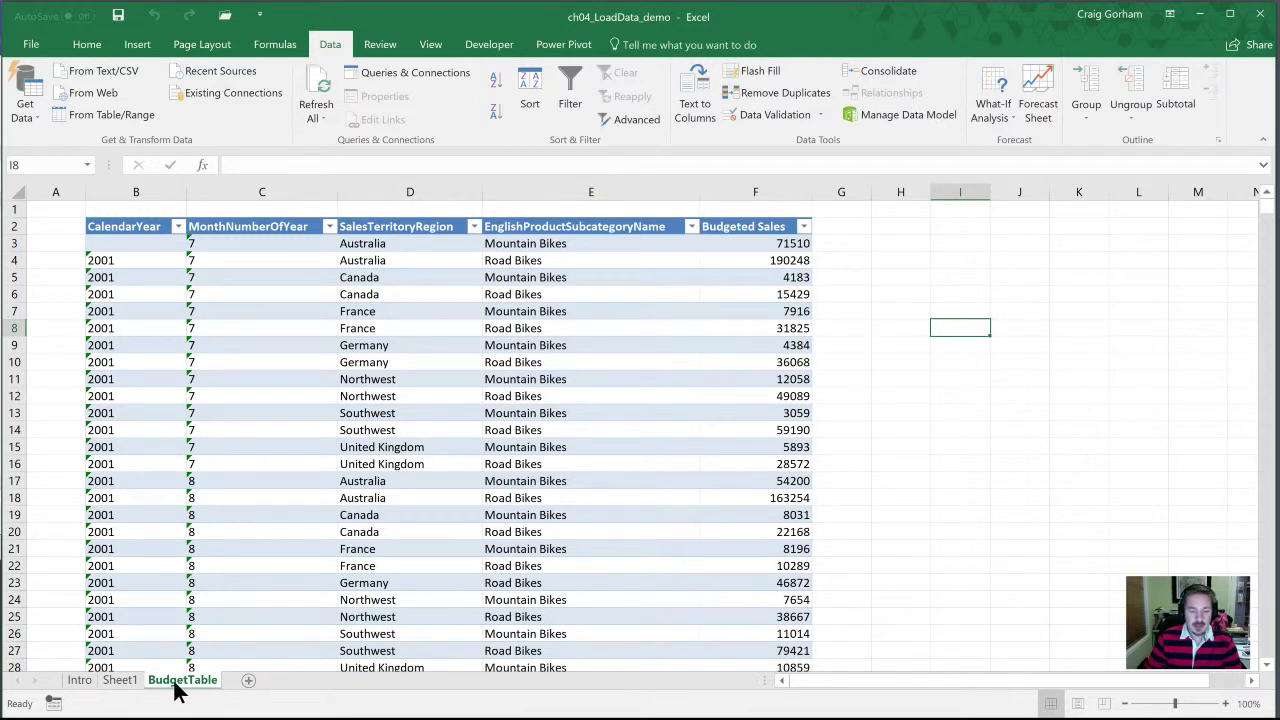
pyautogui.click(310, 413)
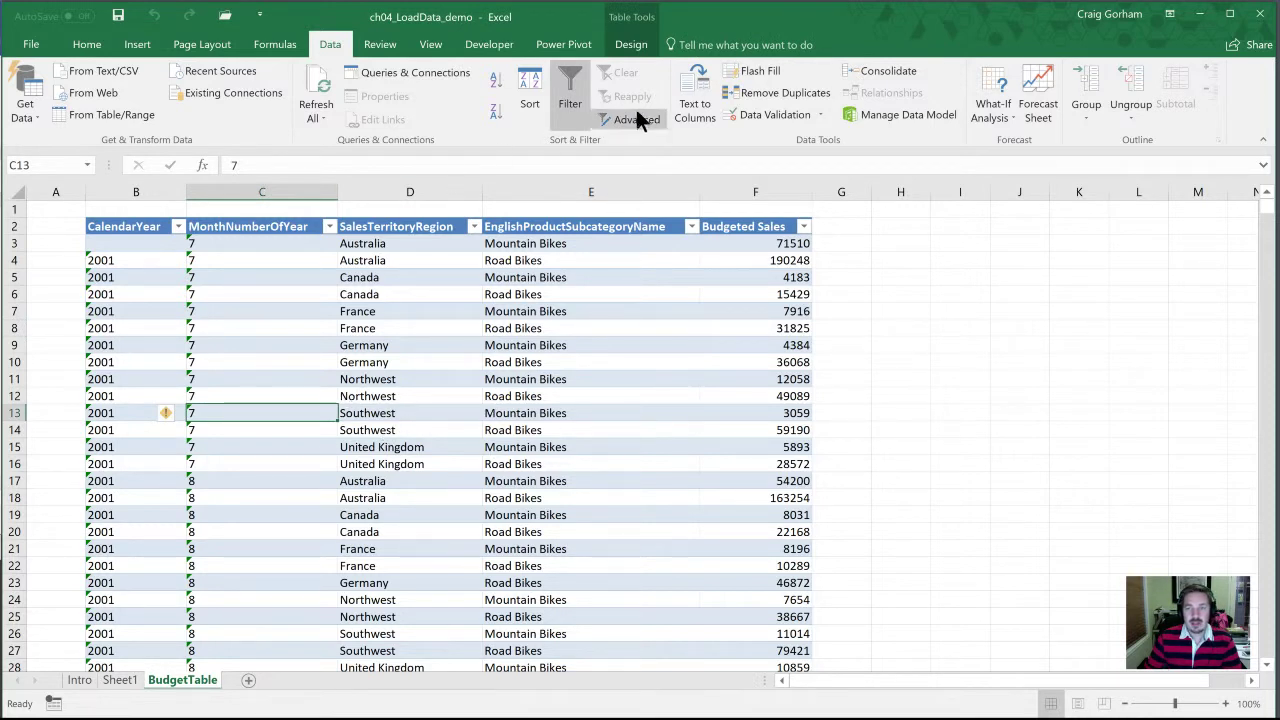
pyautogui.click(630, 45)
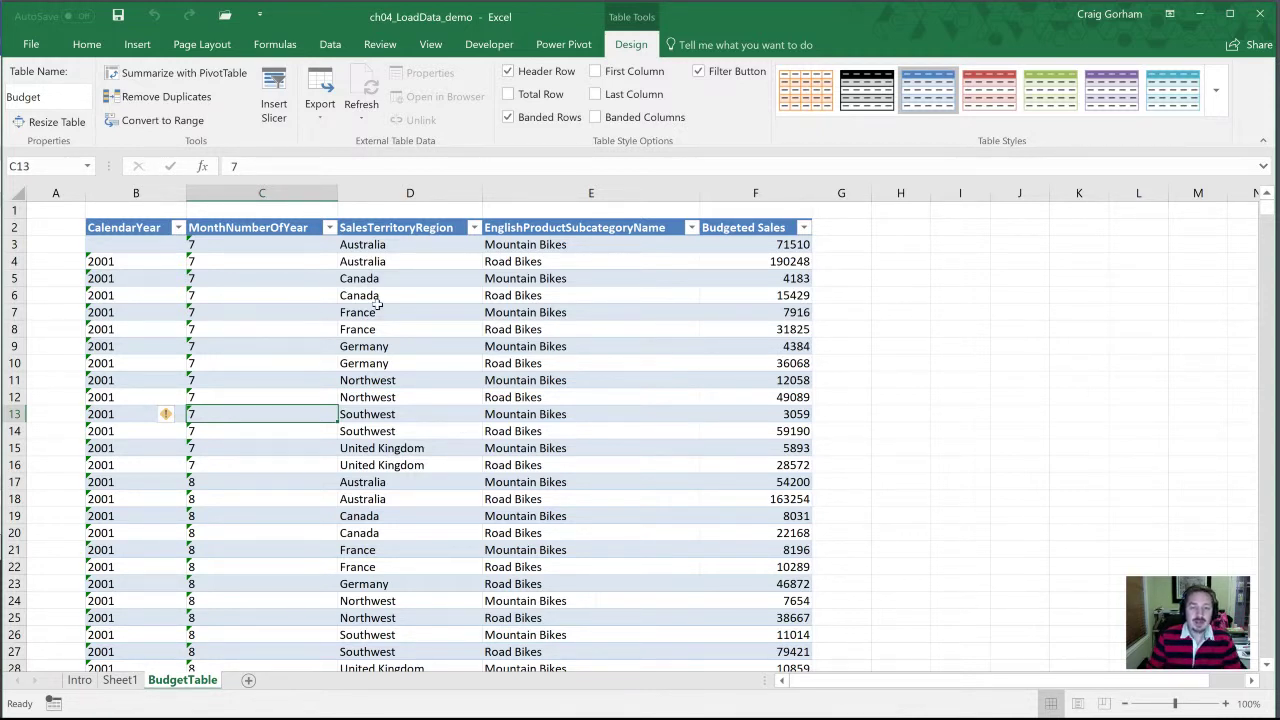
pyautogui.click(414, 354)
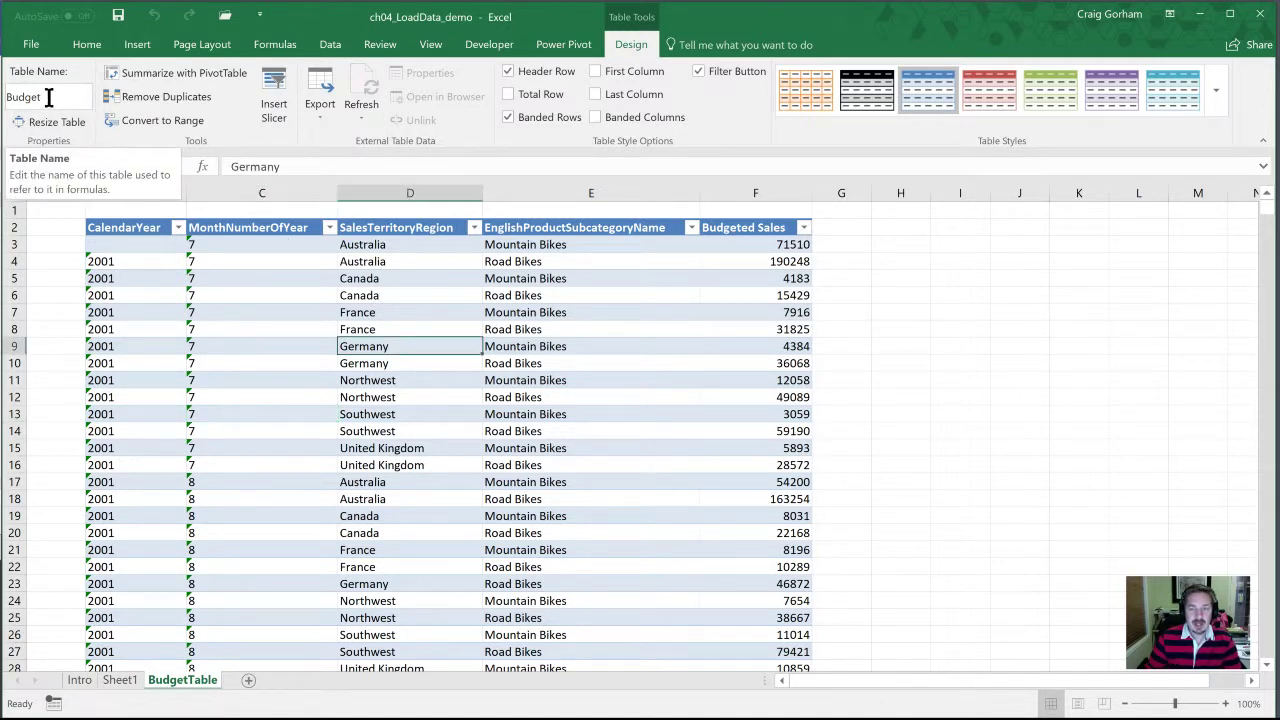
pyautogui.click(368, 397)
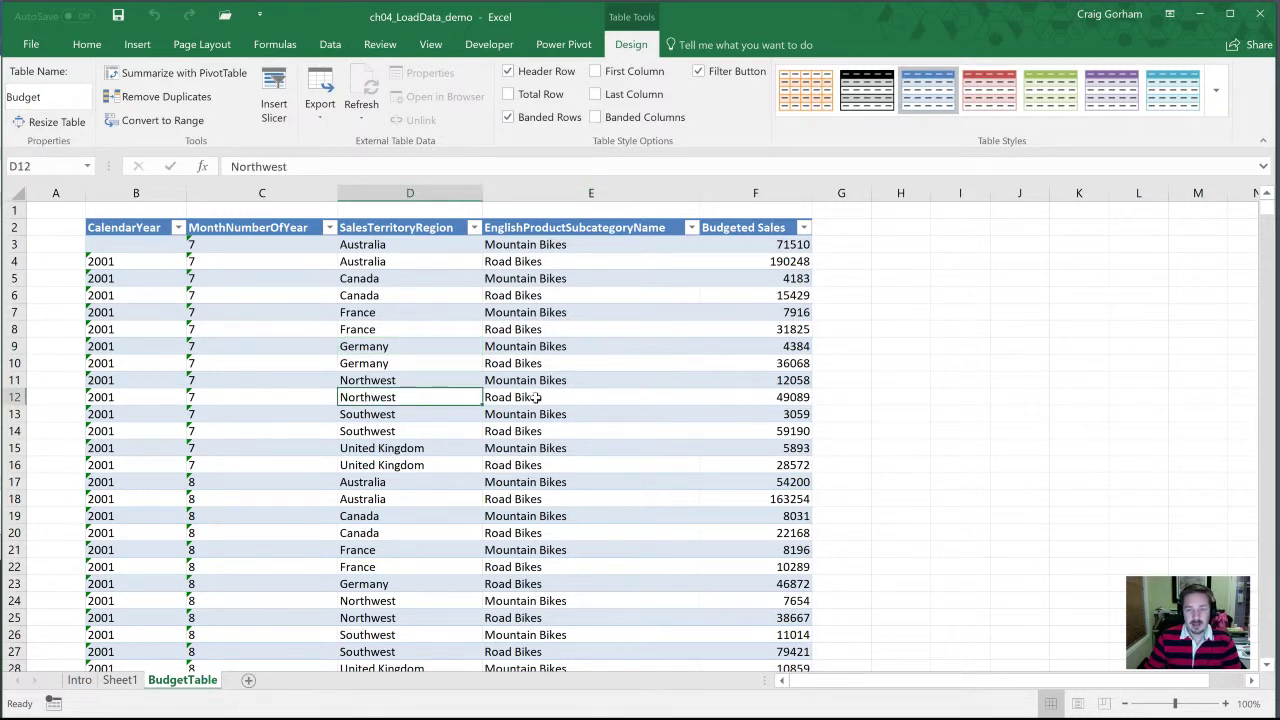
# Add the Budget table to the Power Pivot data model and enlarge the grid
pyautogui.click(563, 45)
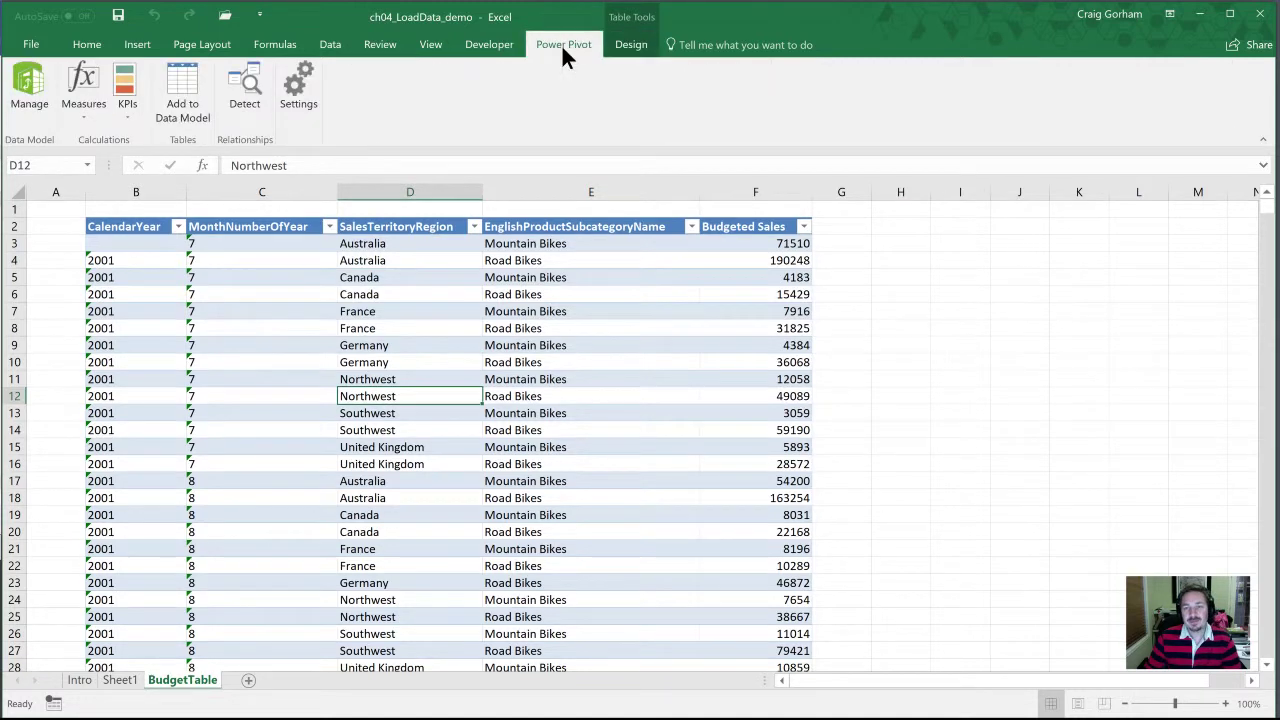
pyautogui.click(187, 103)
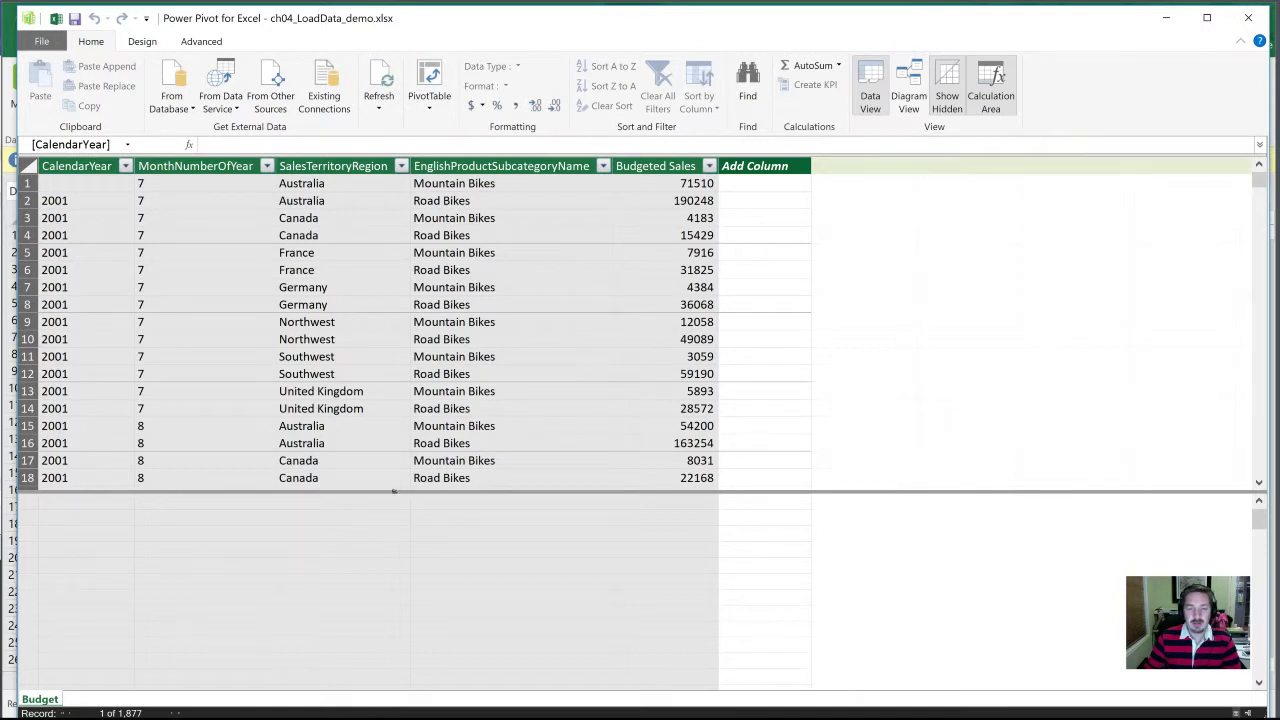
pyautogui.moveTo(394, 492); pyautogui.dragTo(387, 611)
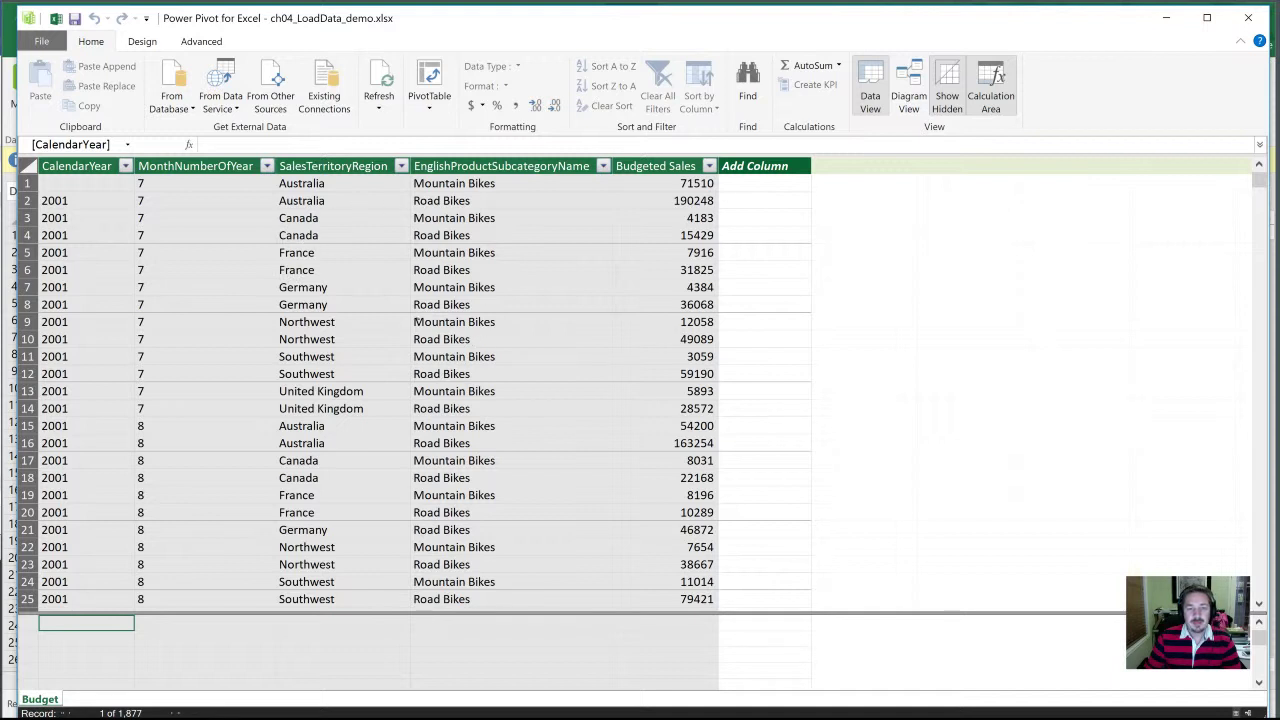
# Inspect Budget rows in the model, selecting sample values and the SalesTerritoryRegion column
pyautogui.click(388, 311)
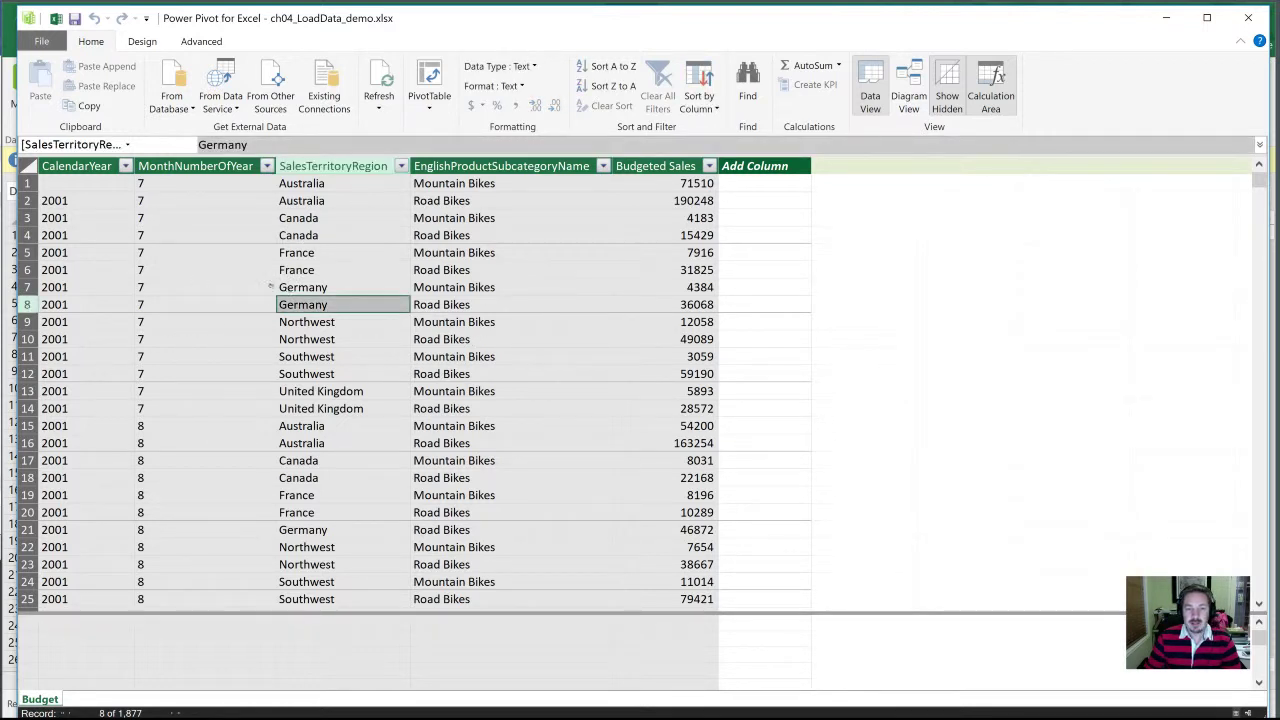
pyautogui.click(64, 301)
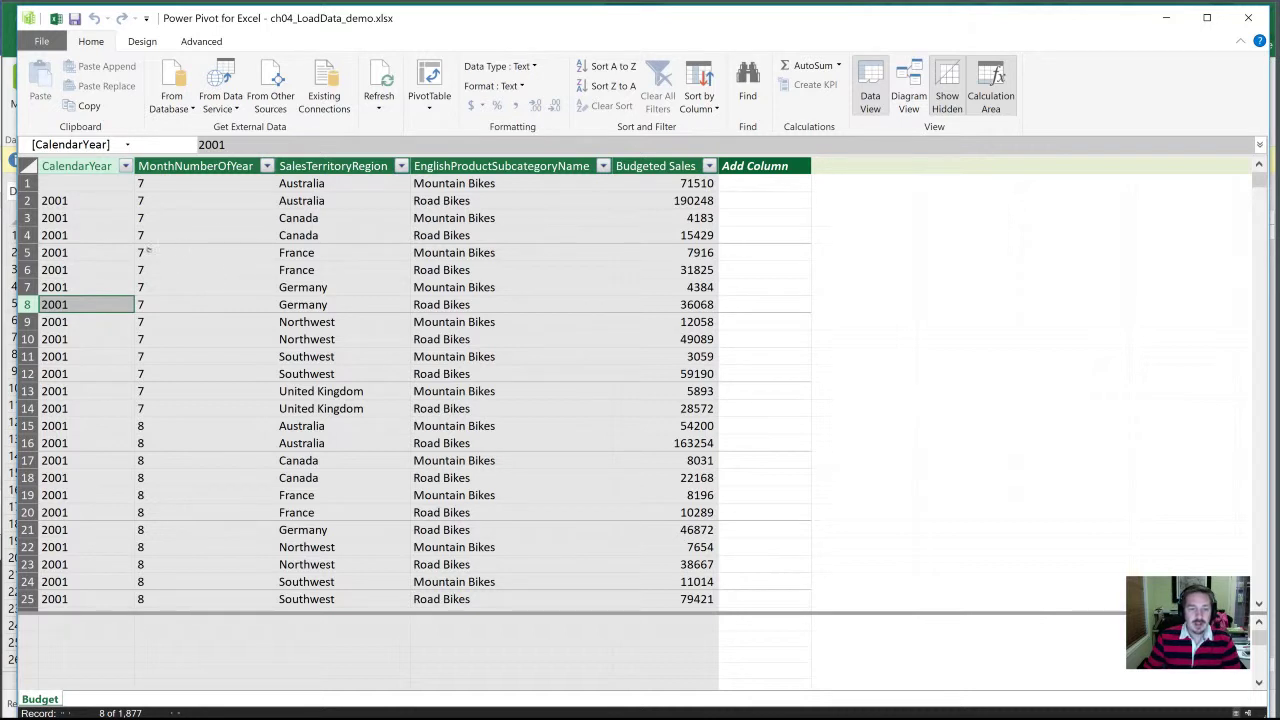
pyautogui.click(89, 236)
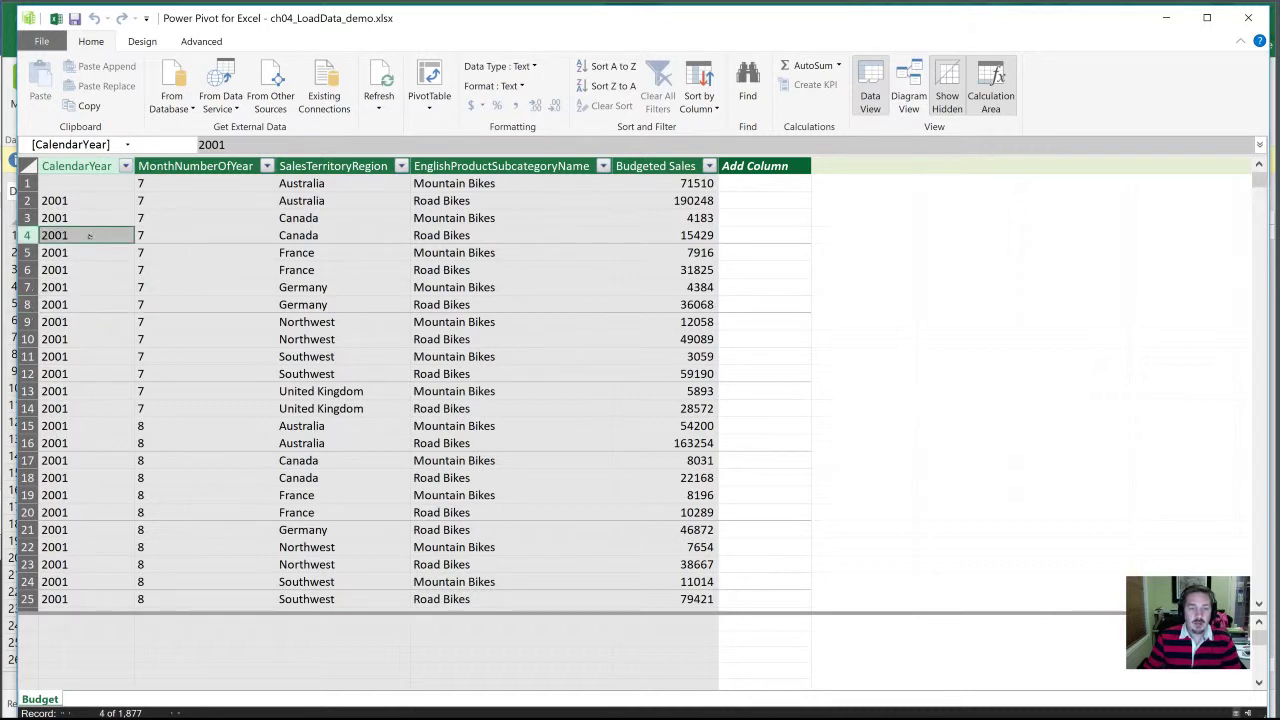
pyautogui.click(321, 242)
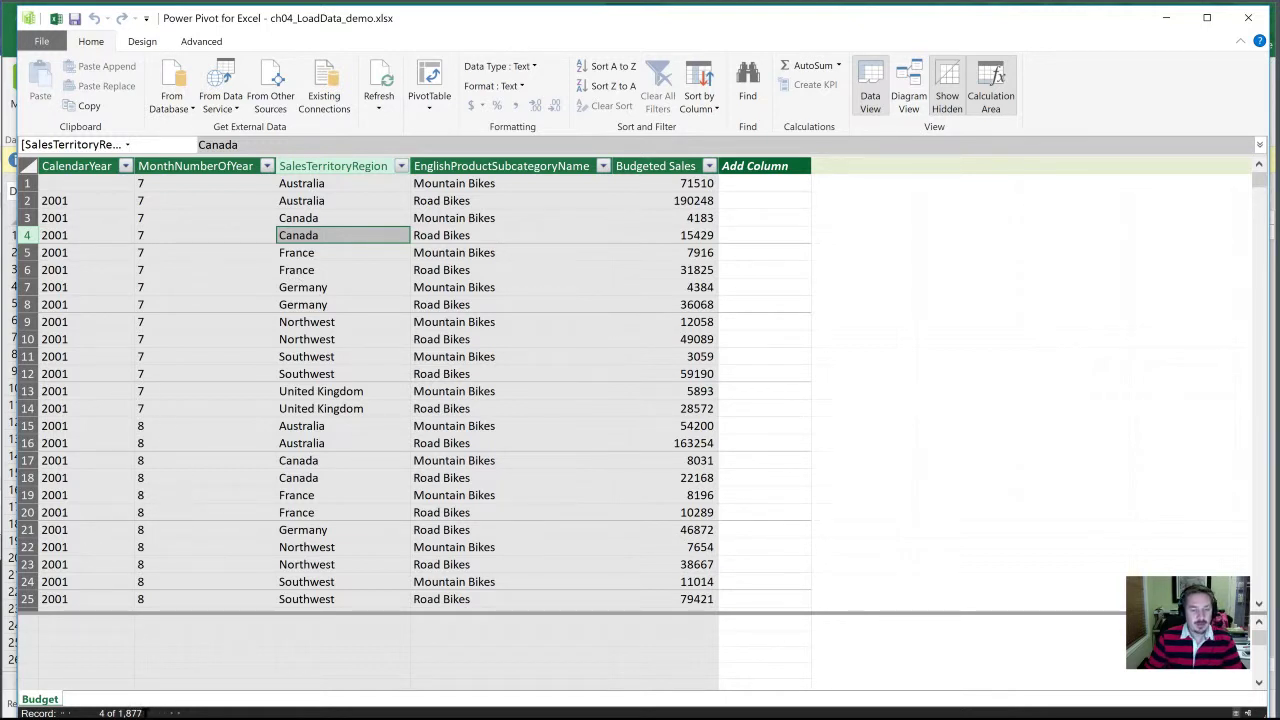
pyautogui.click(413, 339)
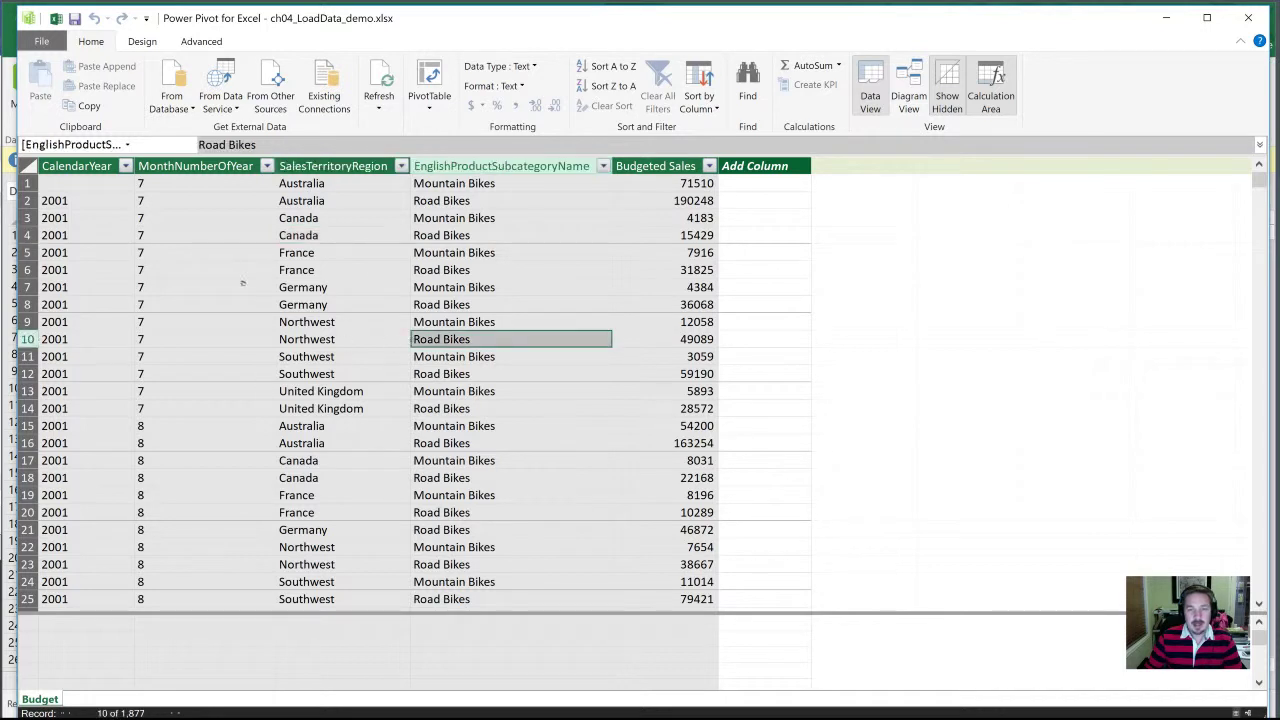
pyautogui.click(380, 166)
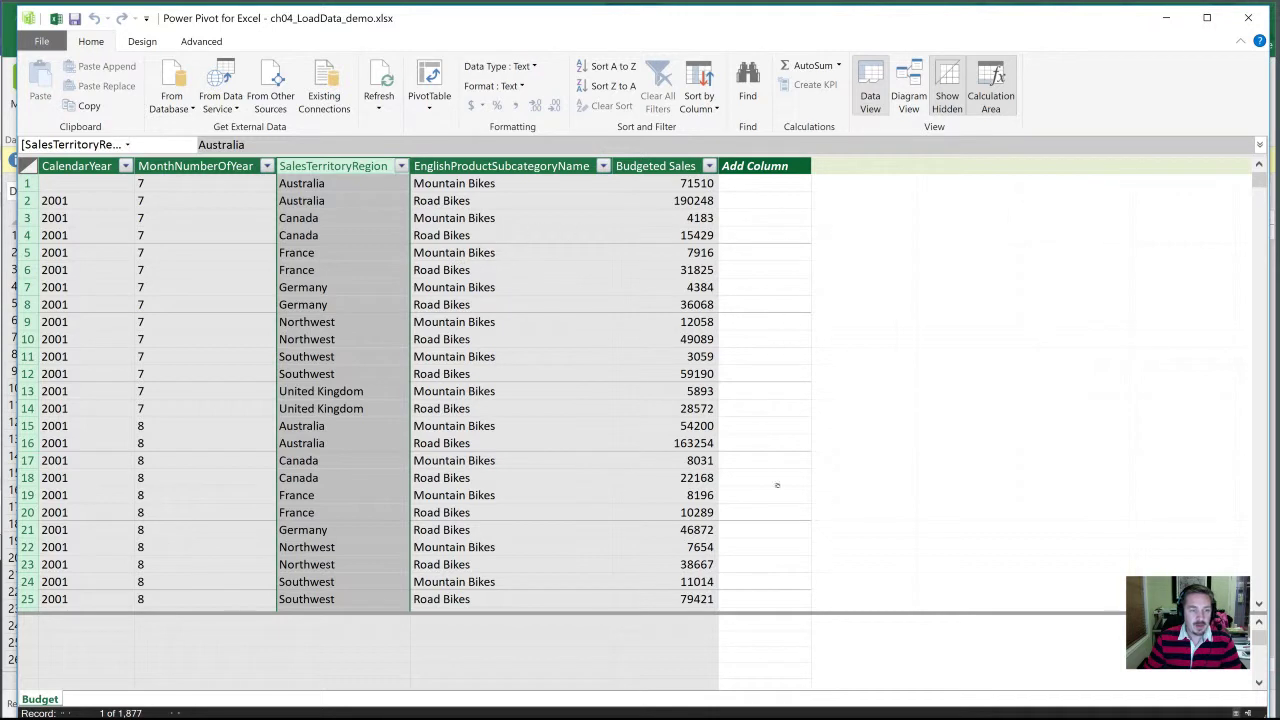
# Choose Text File as the import source under From Other Sources
pyautogui.click(269, 80)
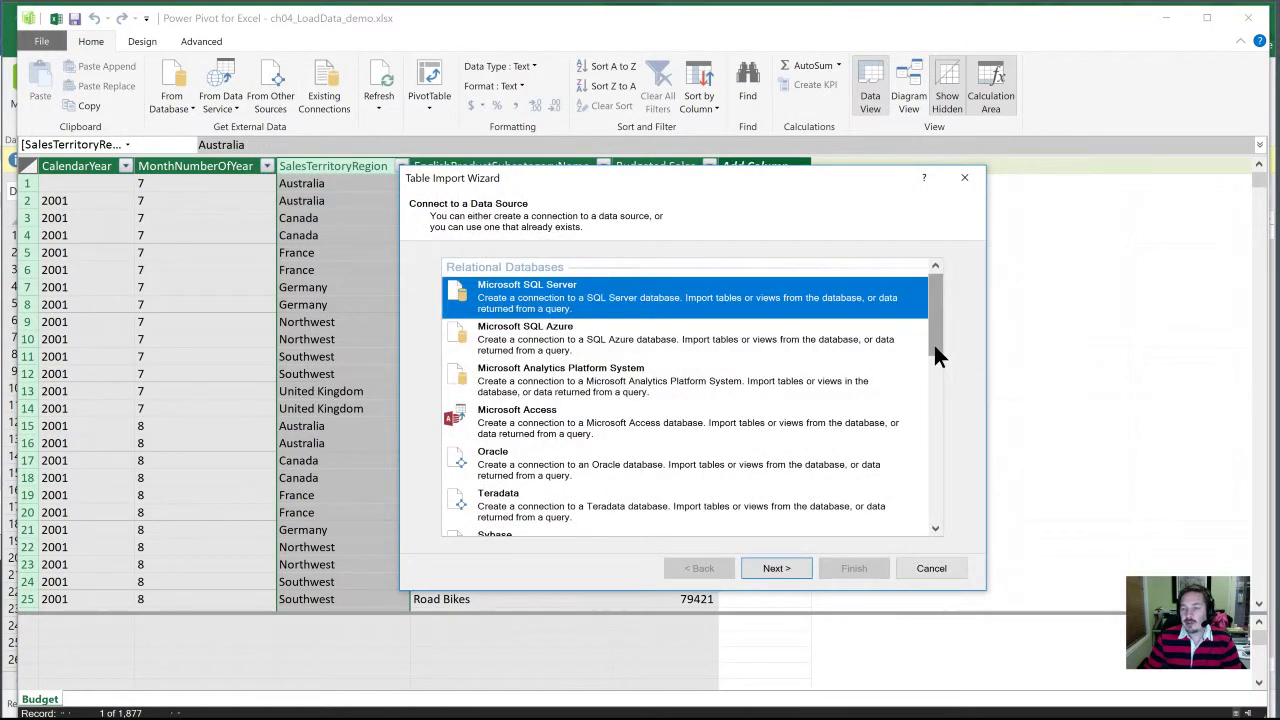
pyautogui.moveTo(934, 345); pyautogui.dragTo(930, 514)
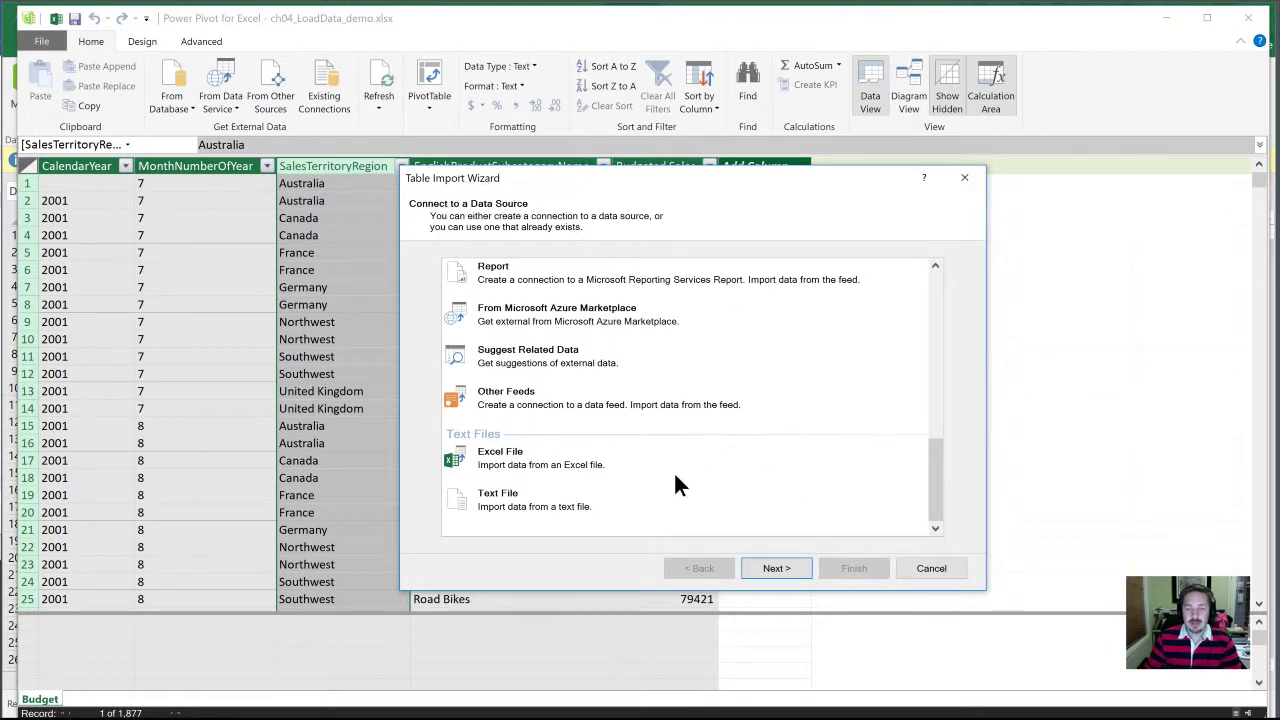
pyautogui.moveTo(932, 470); pyautogui.dragTo(650, 482)
pyautogui.click(472, 499)
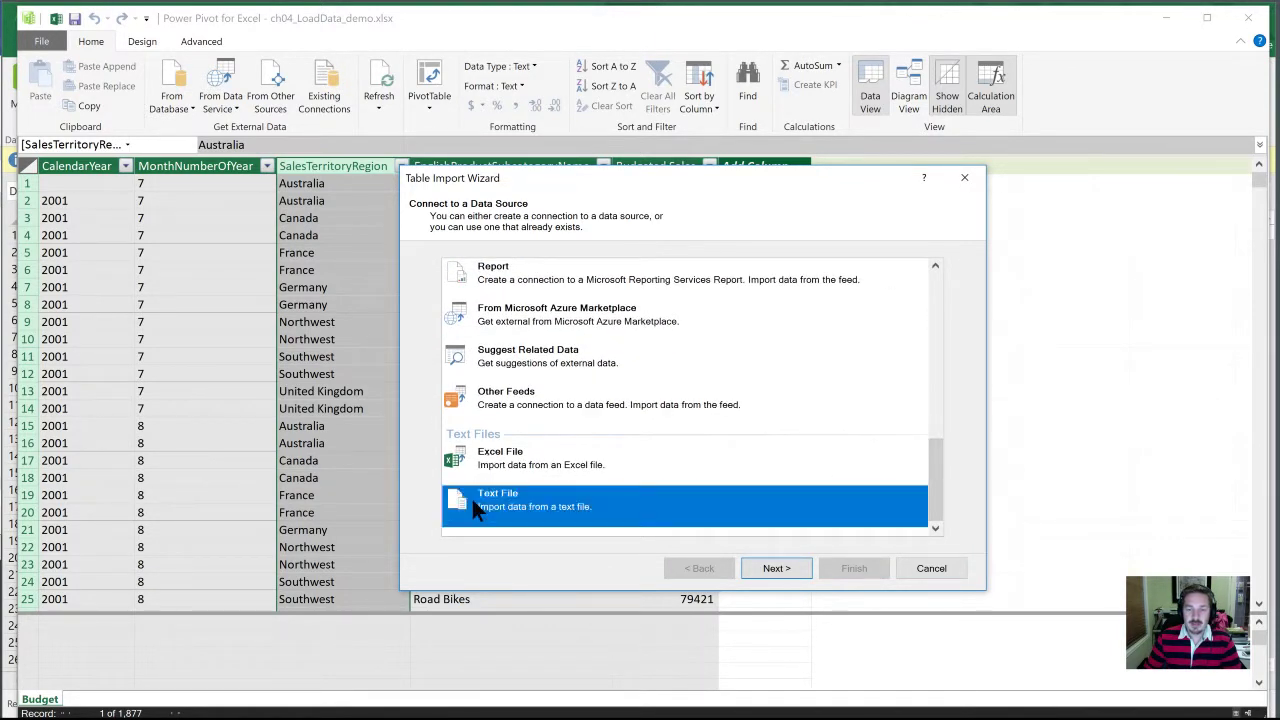
pyautogui.click(774, 568)
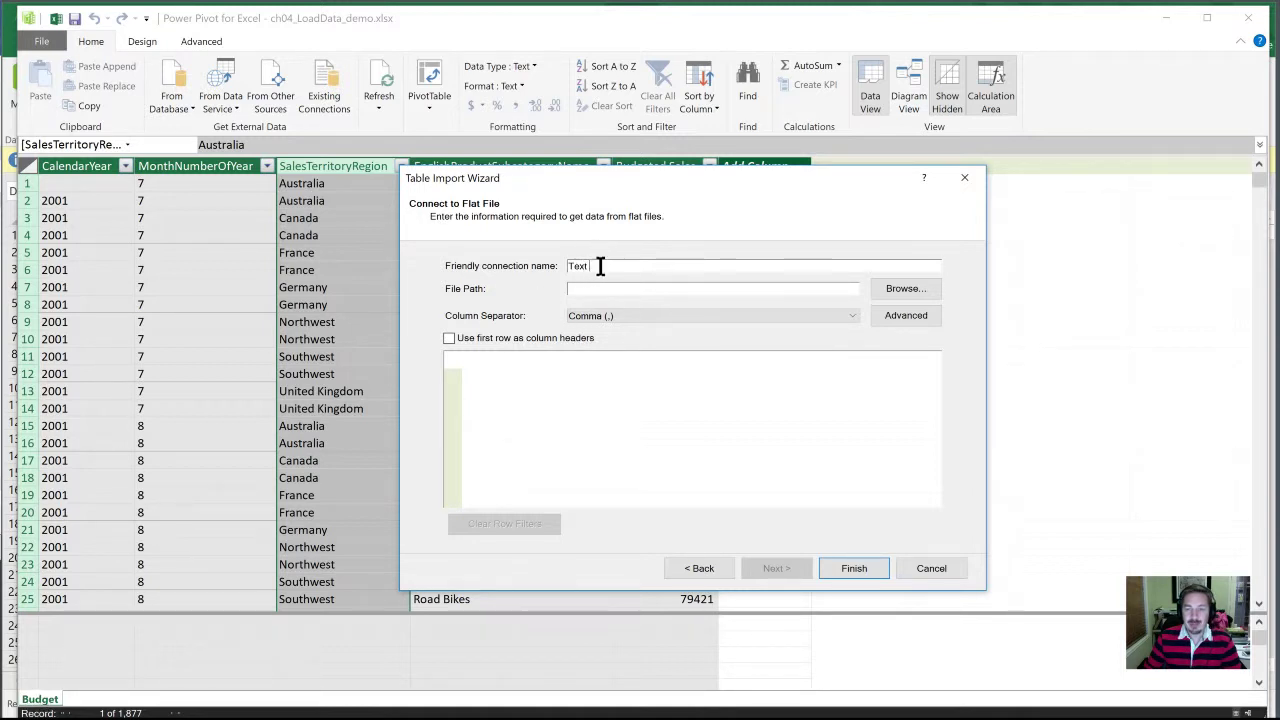
# Name the flat-file connection CSV
pyautogui.moveTo(598, 265); pyautogui.dragTo(567, 275)
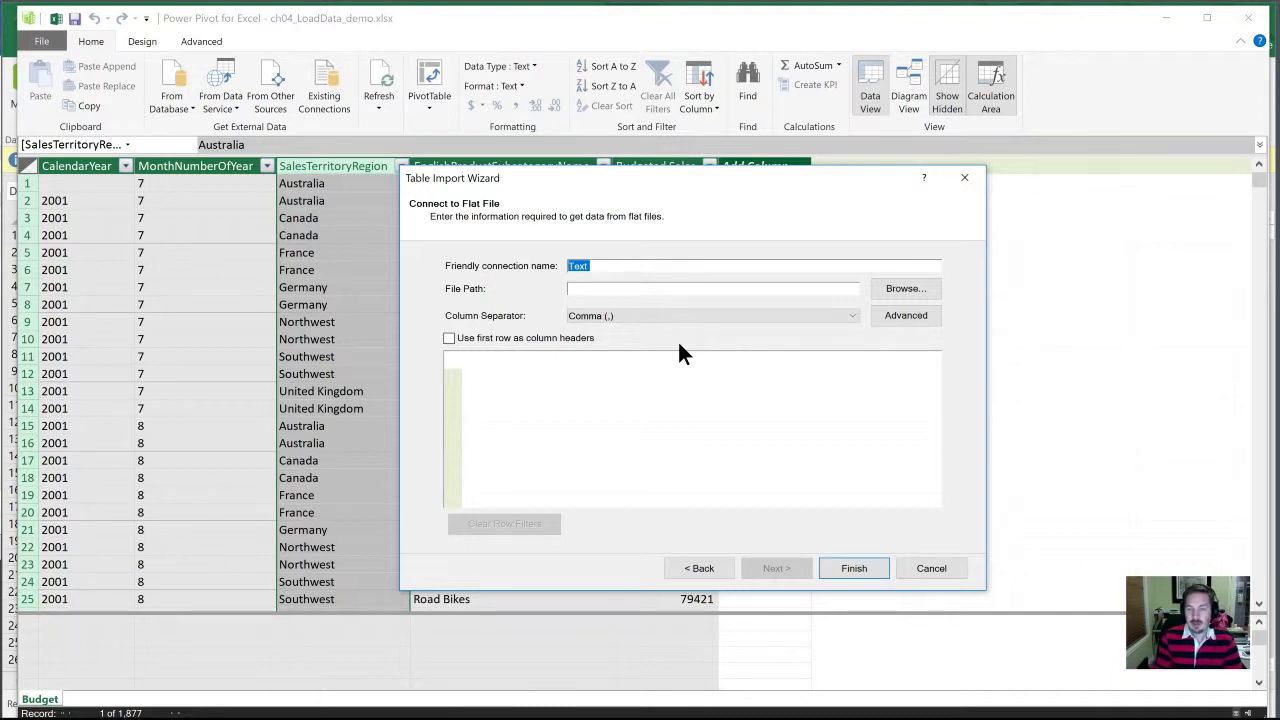
pyautogui.write('CSV')
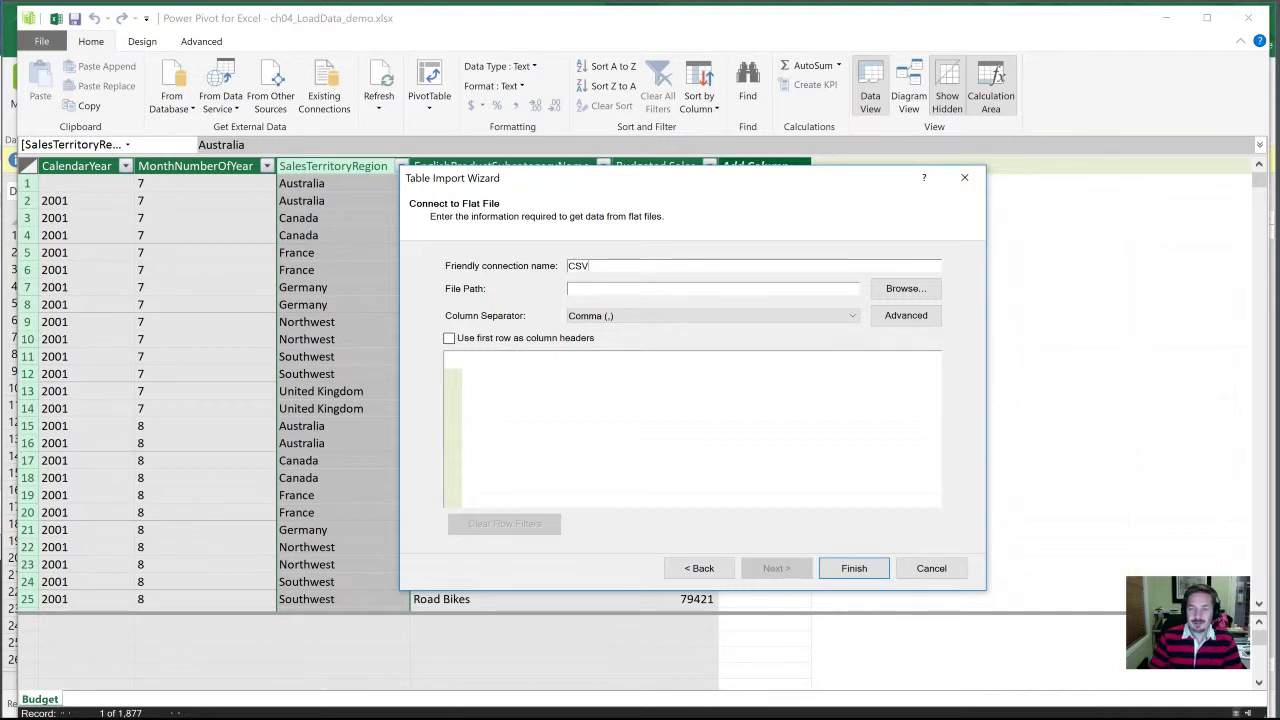
pyautogui.click(703, 290)
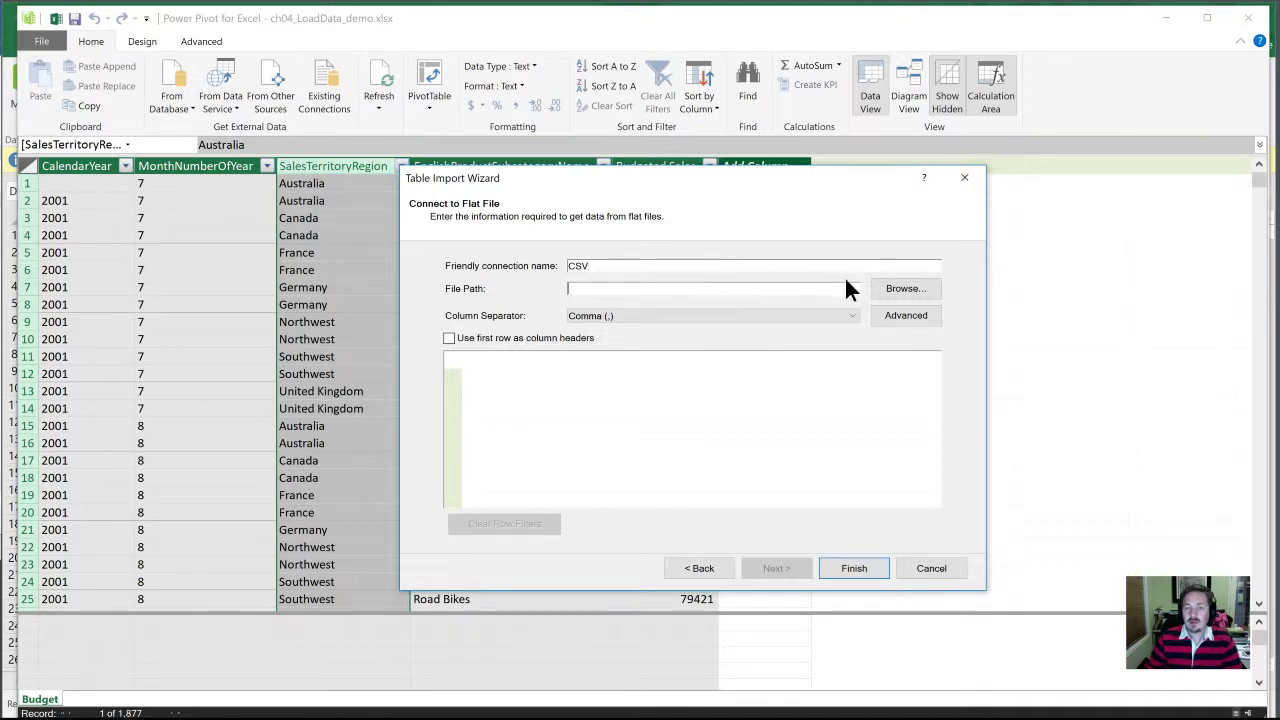
# Select the Data CSV file as the file to import
pyautogui.click(895, 287)
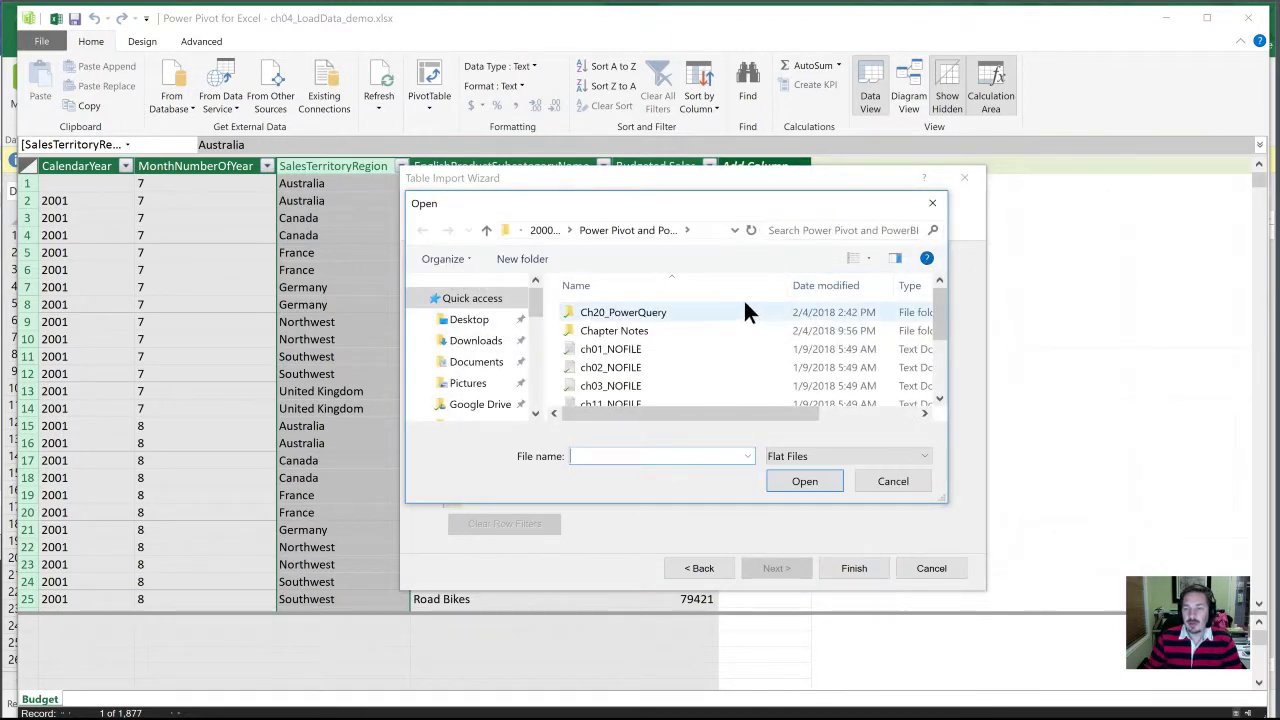
pyautogui.moveTo(938, 320); pyautogui.dragTo(940, 394)
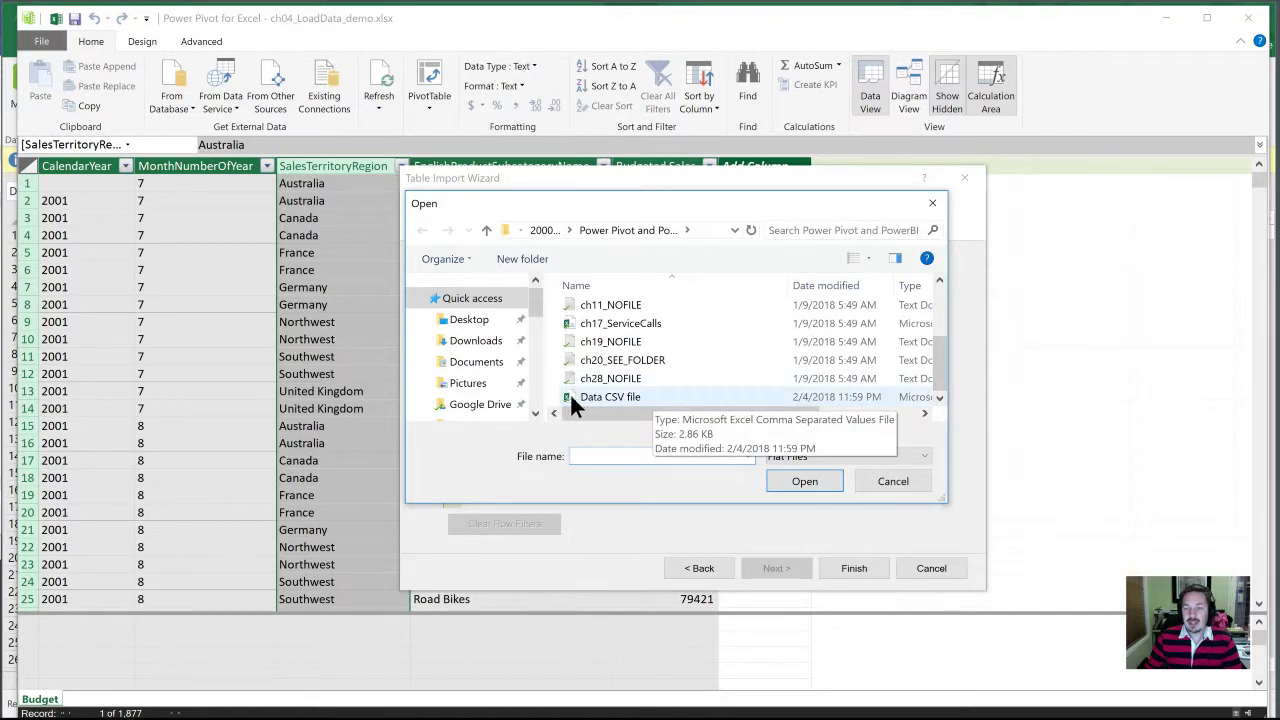
pyautogui.doubleClick(605, 397)
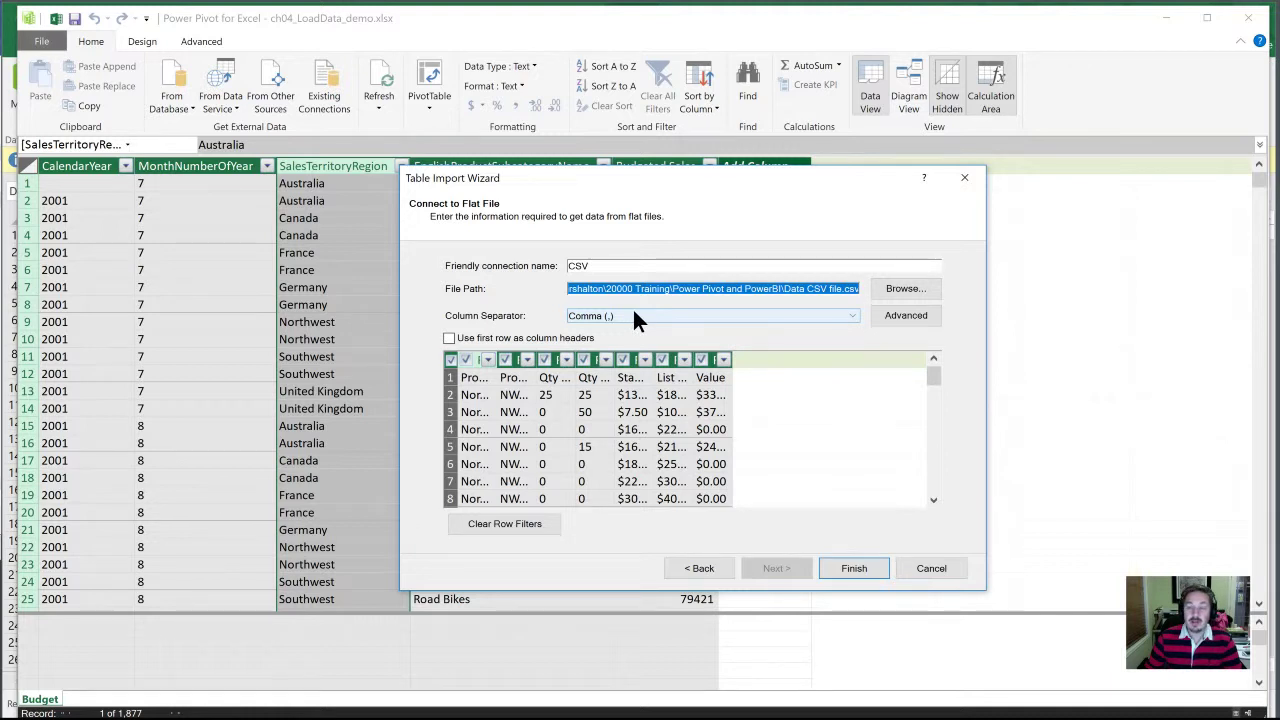
# Keep comma as separator, use the first row as headers, and finish importing 45 rows
pyautogui.click(852, 316)
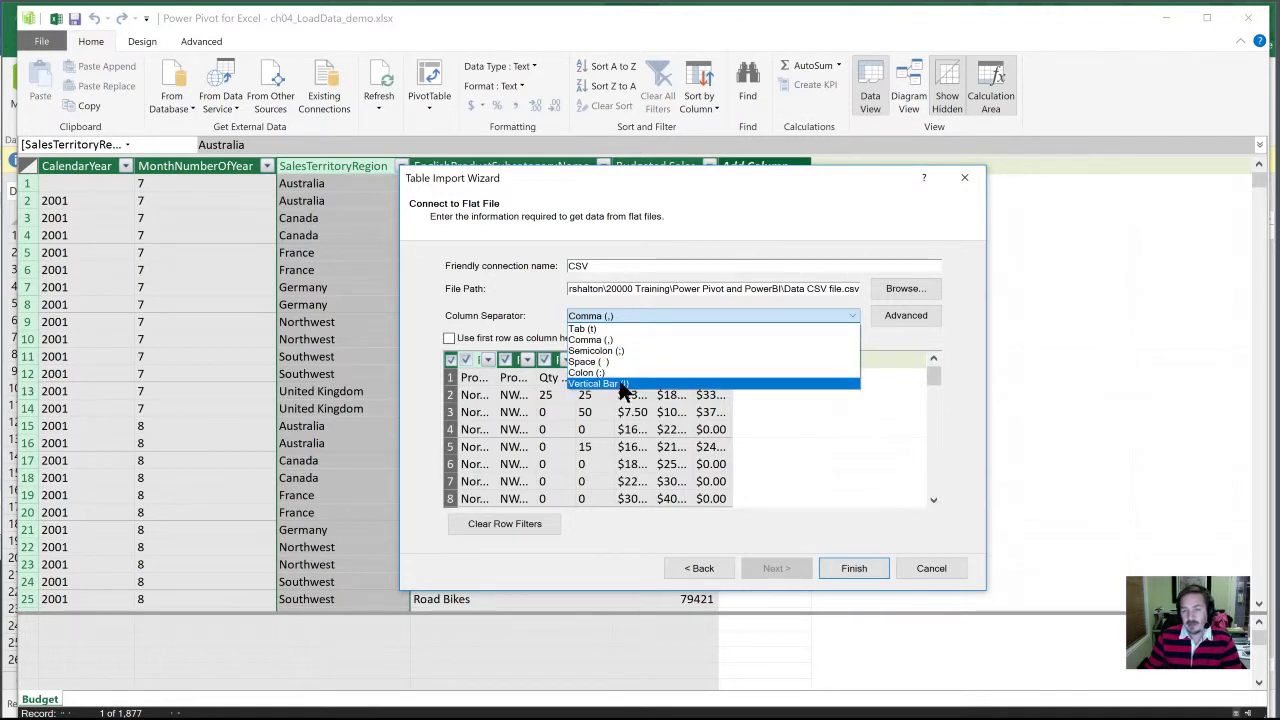
pyautogui.click(593, 339)
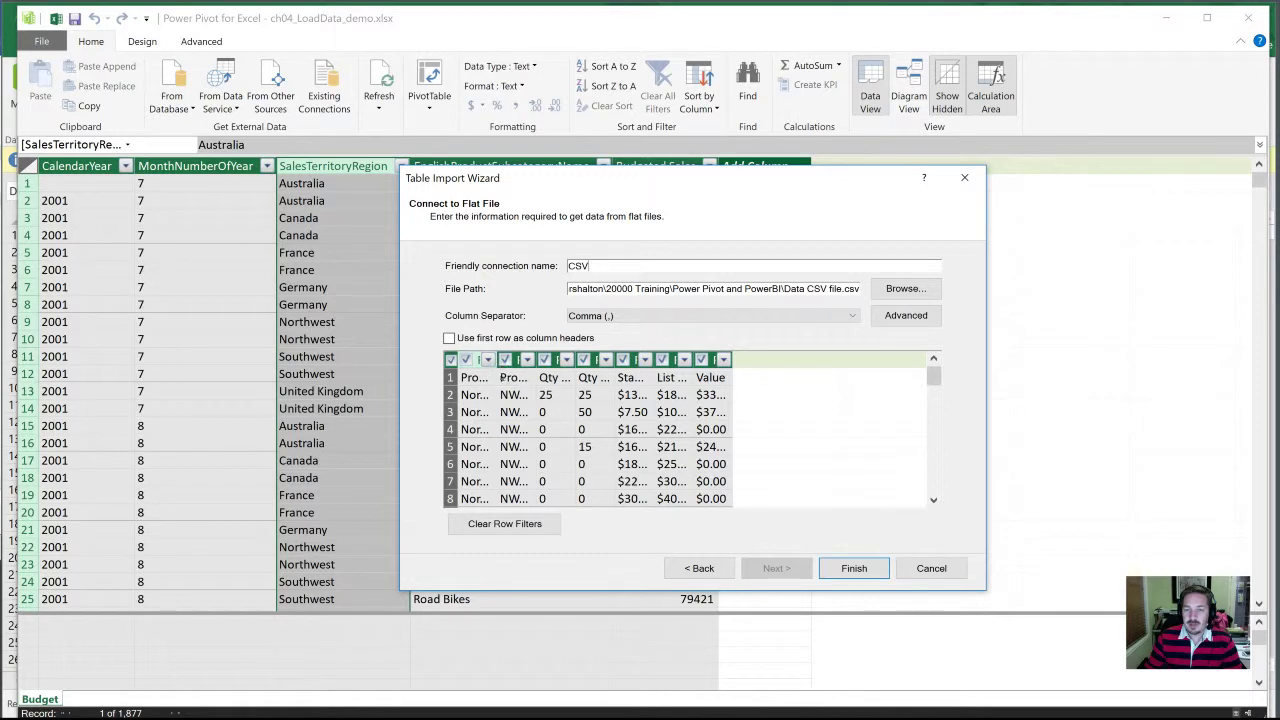
pyautogui.doubleClick(497, 360)
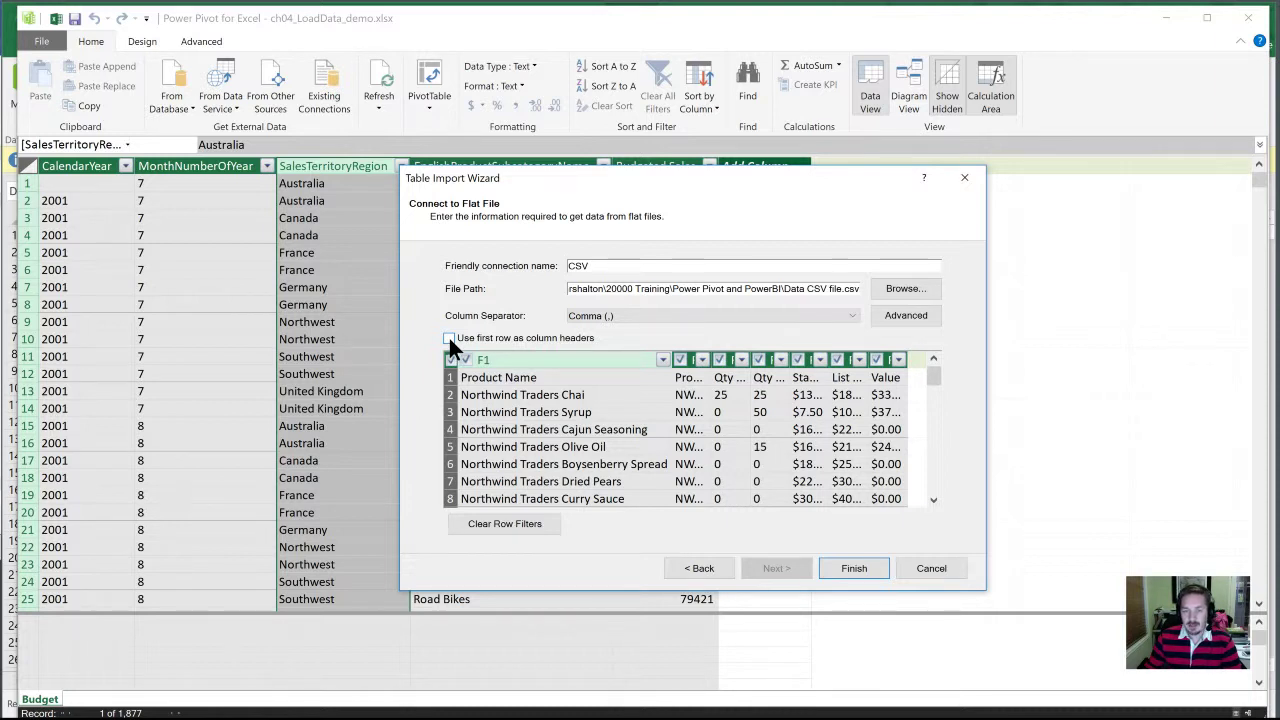
pyautogui.click(449, 339)
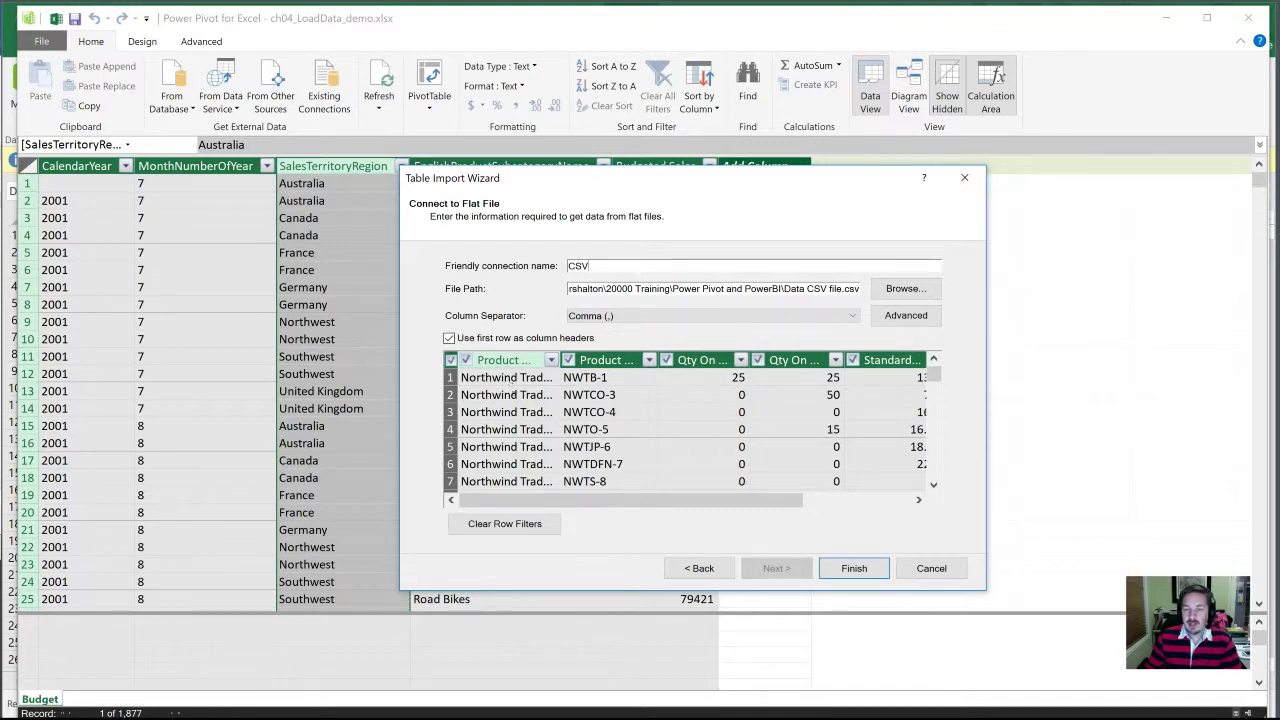
pyautogui.click(862, 576)
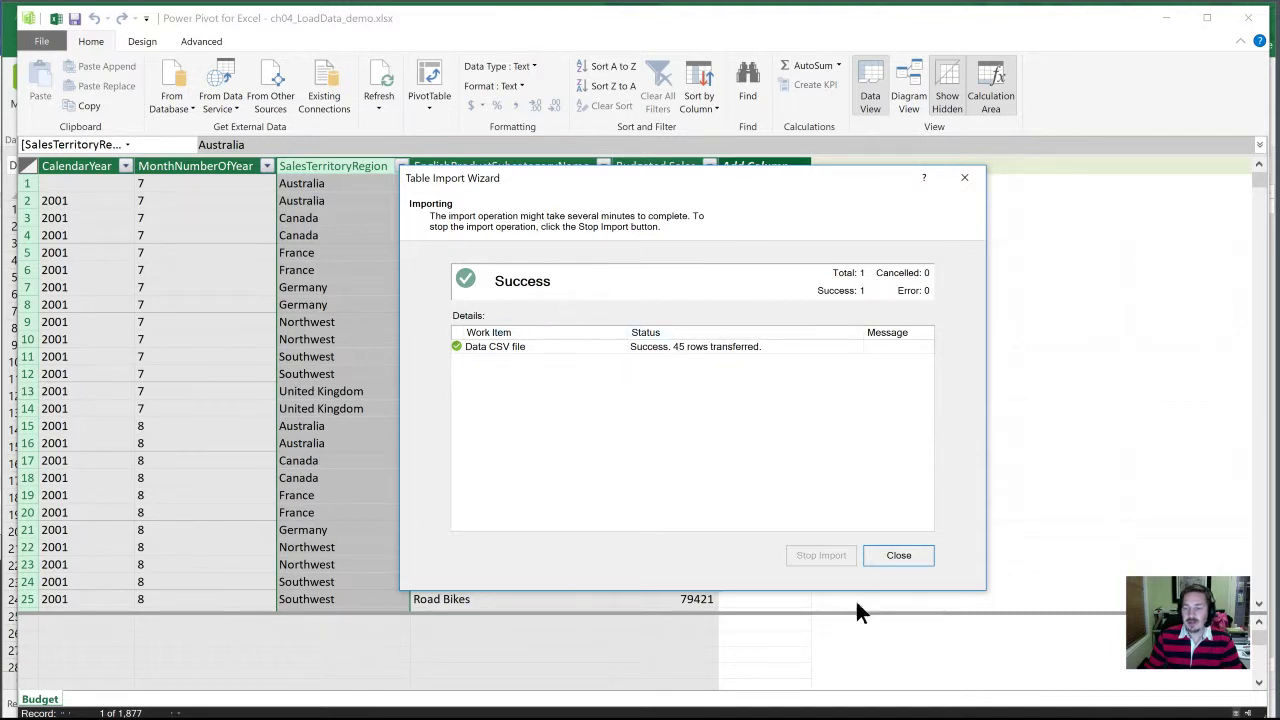
# Permanently delete the Data CSV file table from the model, leaving only Budget
pyautogui.click(896, 555)
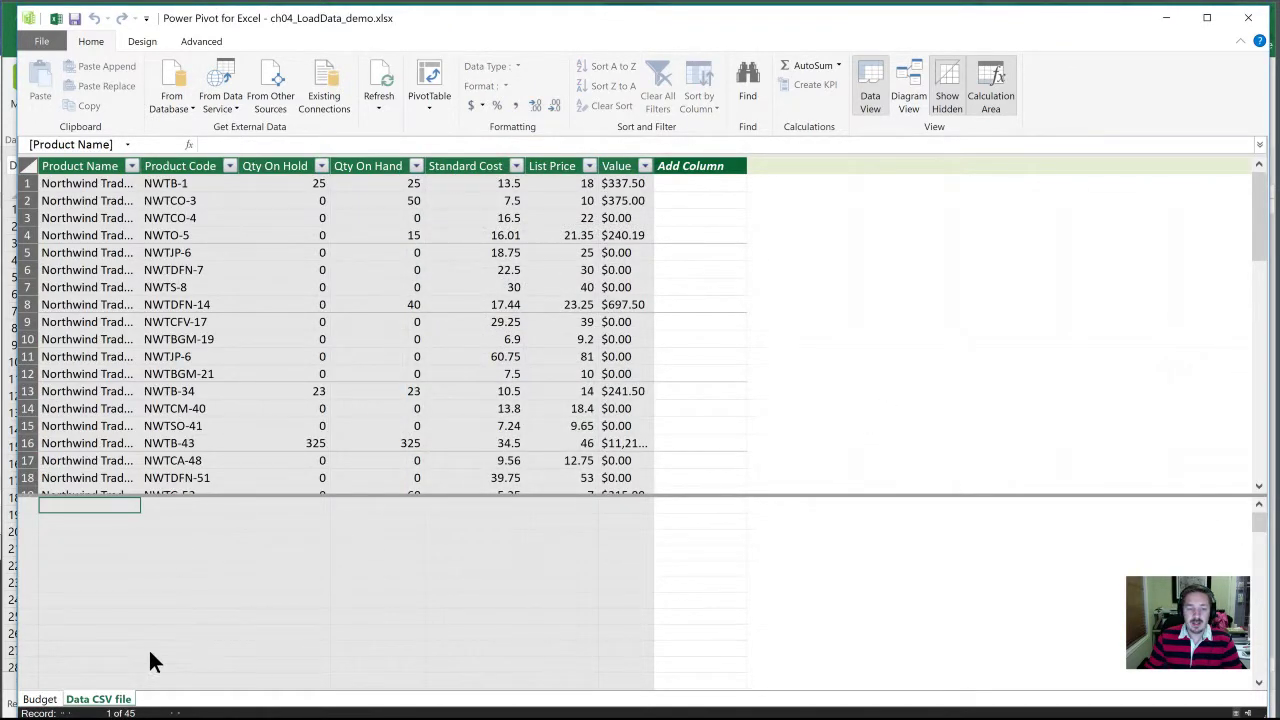
pyautogui.click(40, 699)
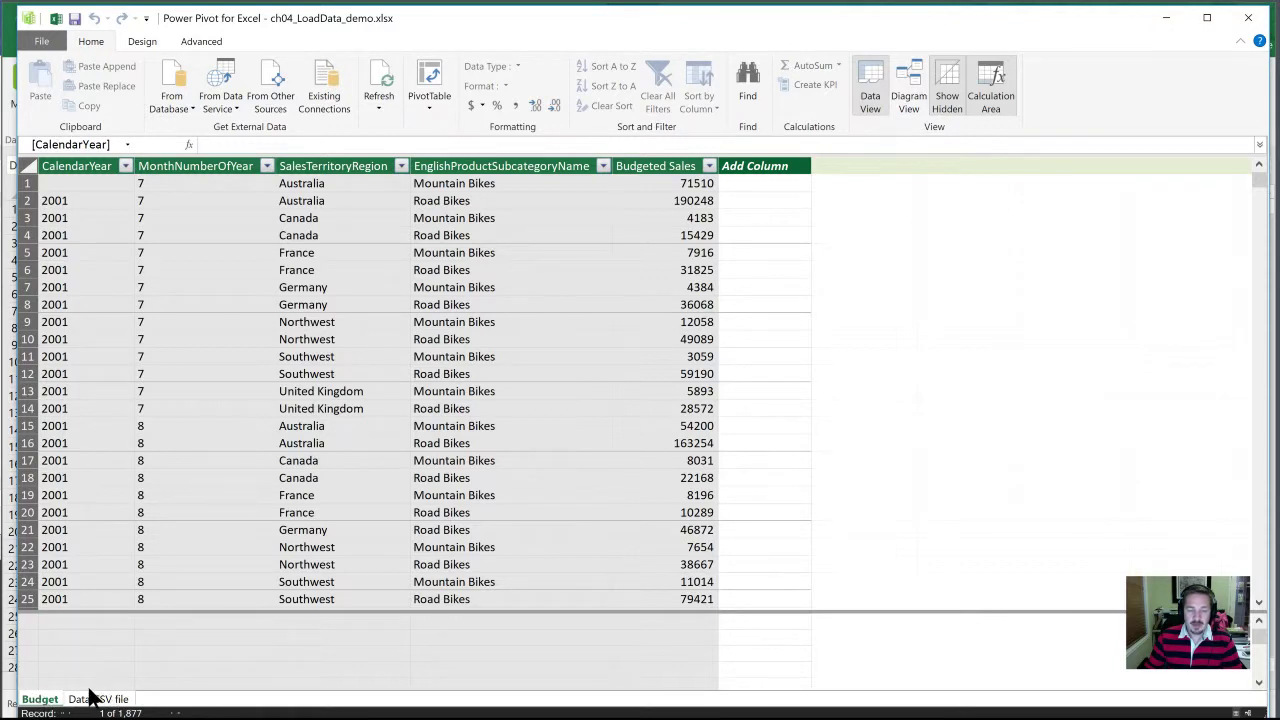
pyautogui.click(98, 699)
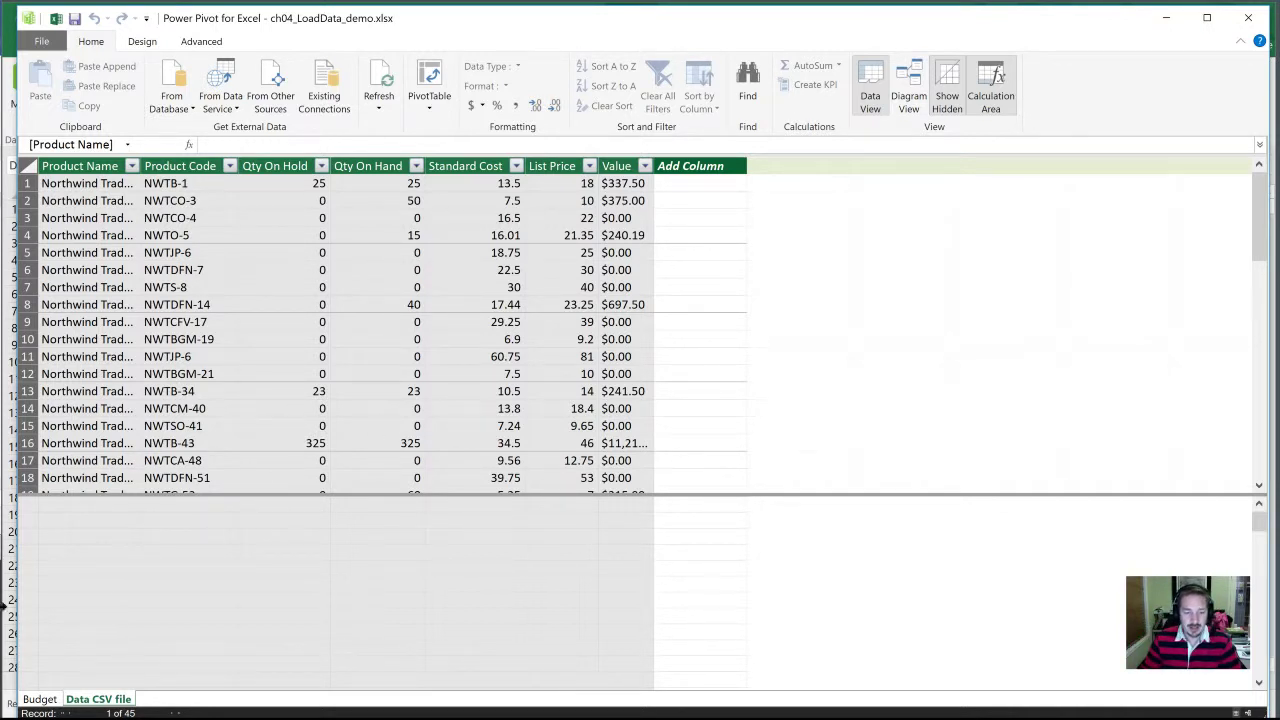
pyautogui.rightClick(95, 700)
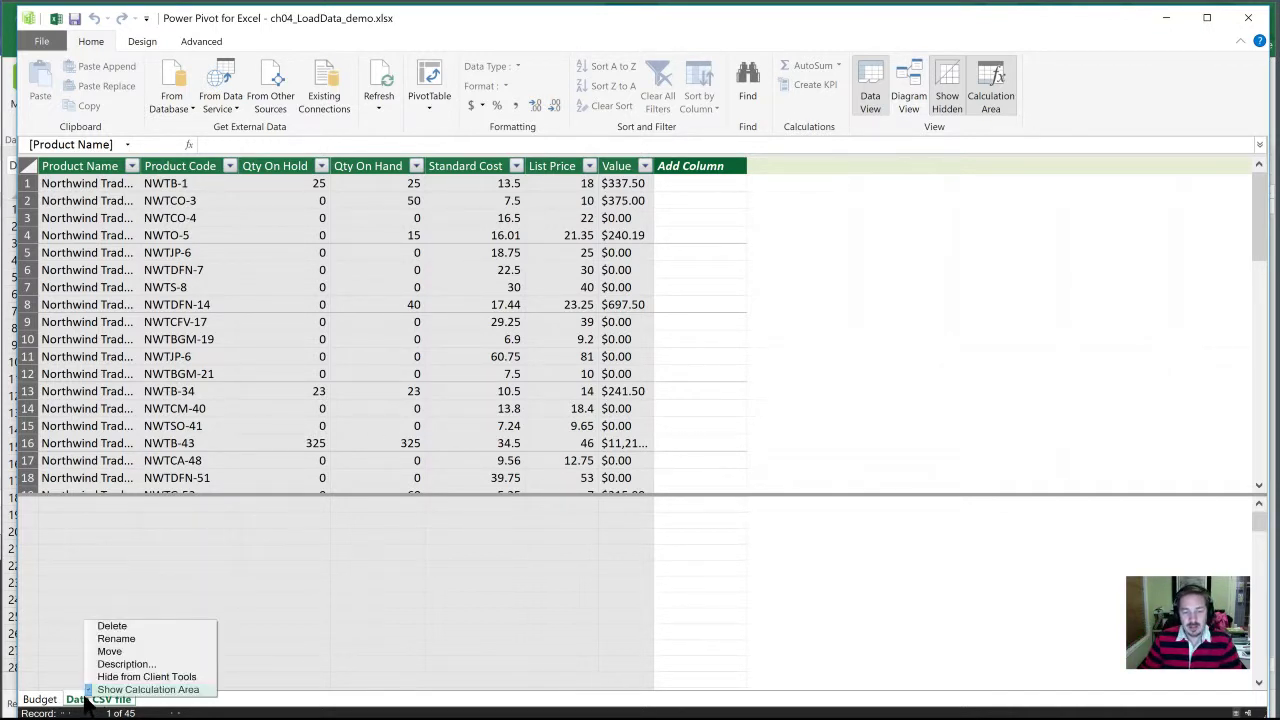
pyautogui.click(115, 624)
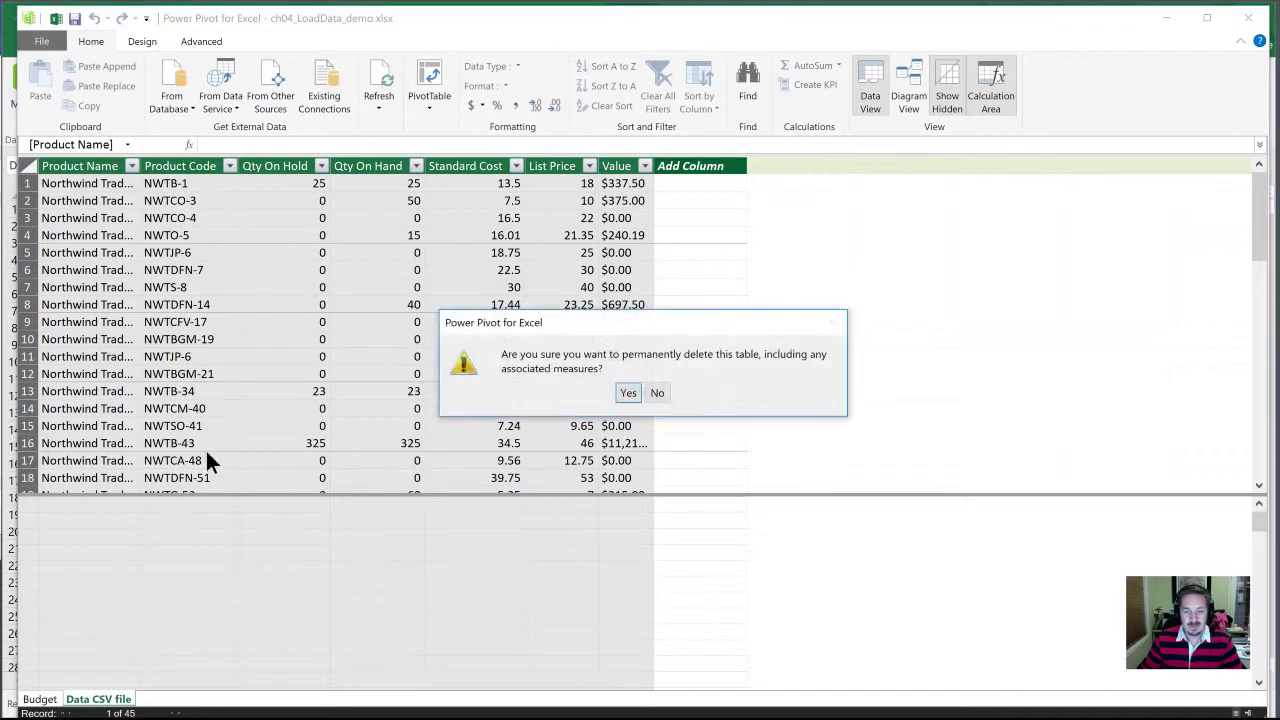
pyautogui.click(628, 393)
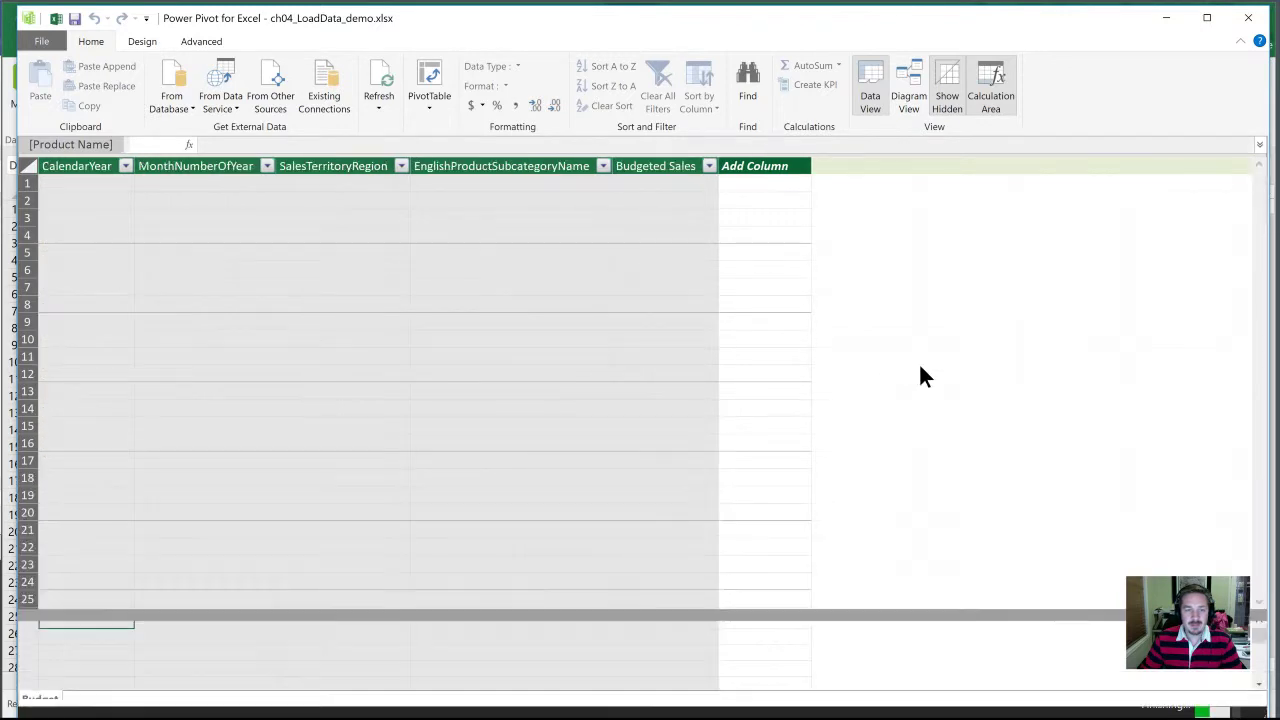
# Copy the Budget table's header row and first 16 rows (B2:F18) in the workbook
pyautogui.click(1166, 18)
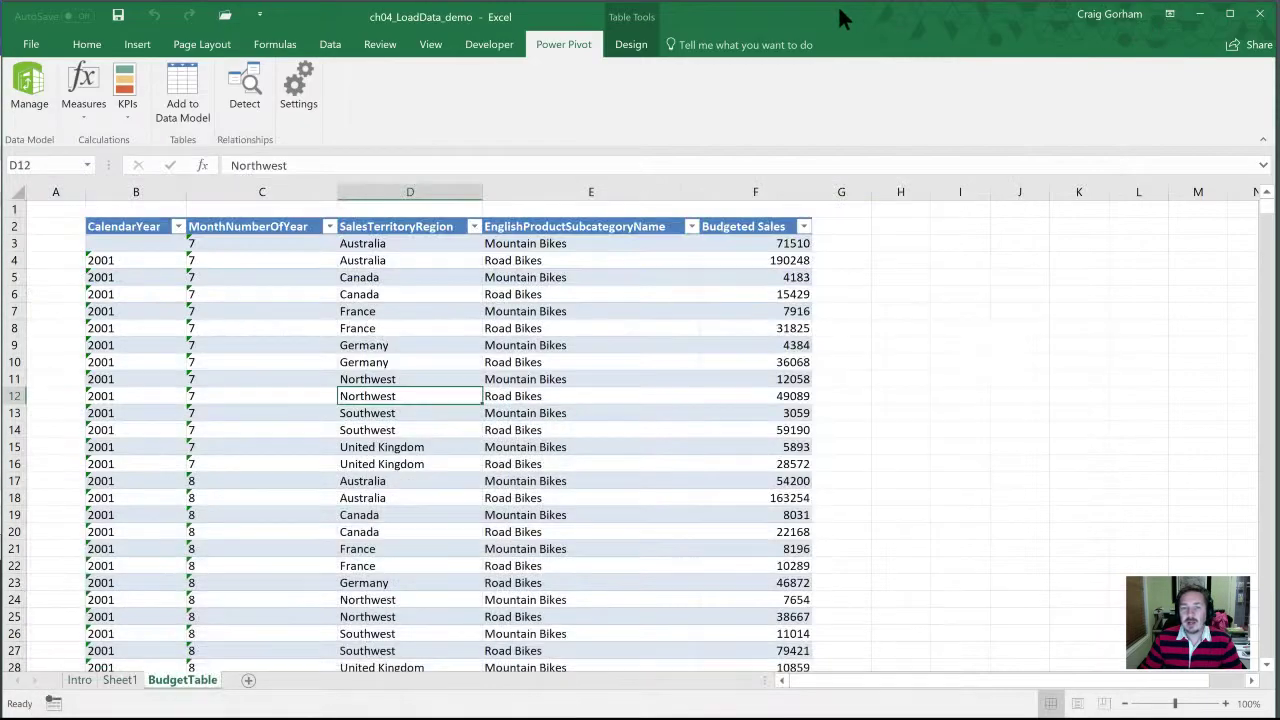
pyautogui.click(370, 345)
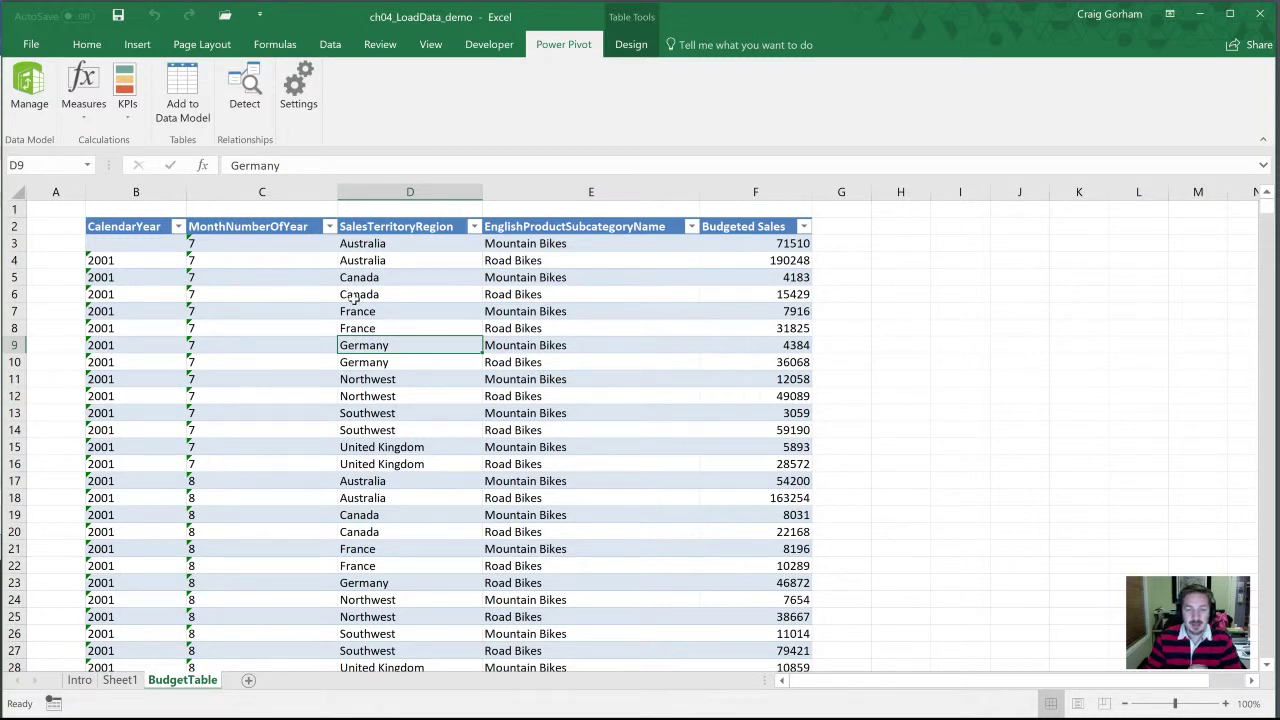
pyautogui.click(103, 226)
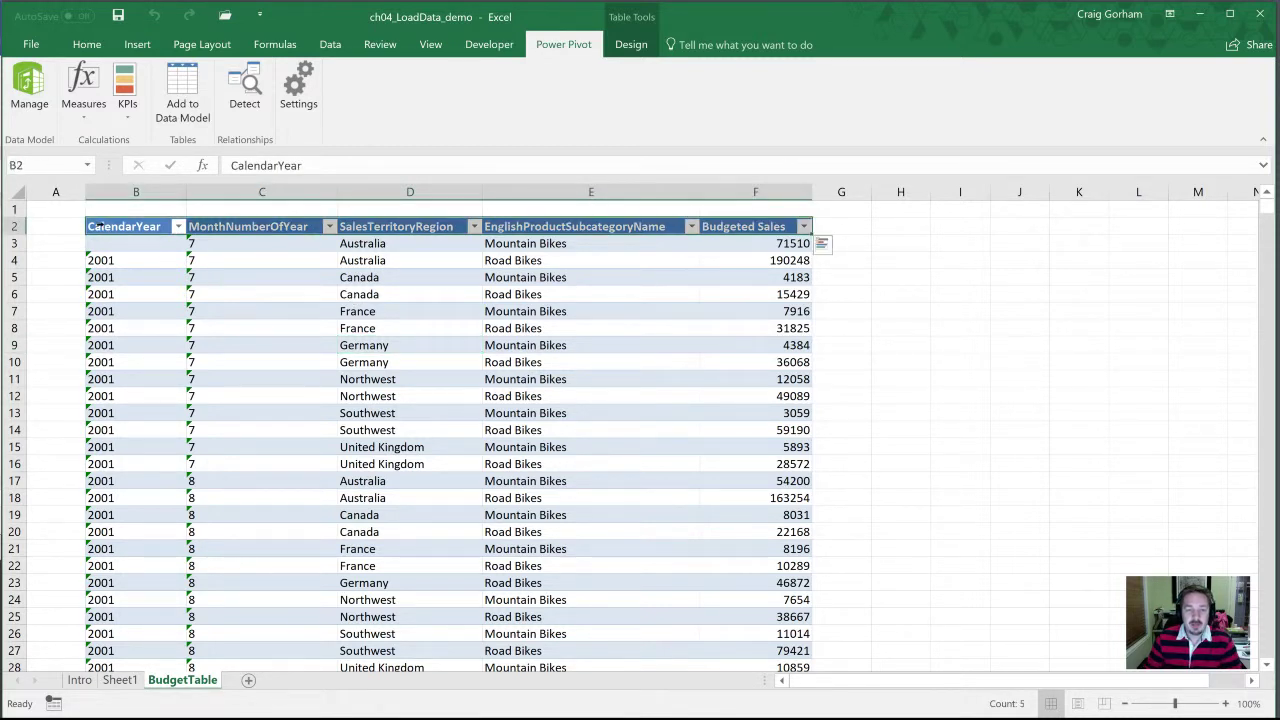
pyautogui.moveTo(103, 226); pyautogui.dragTo(157, 491)
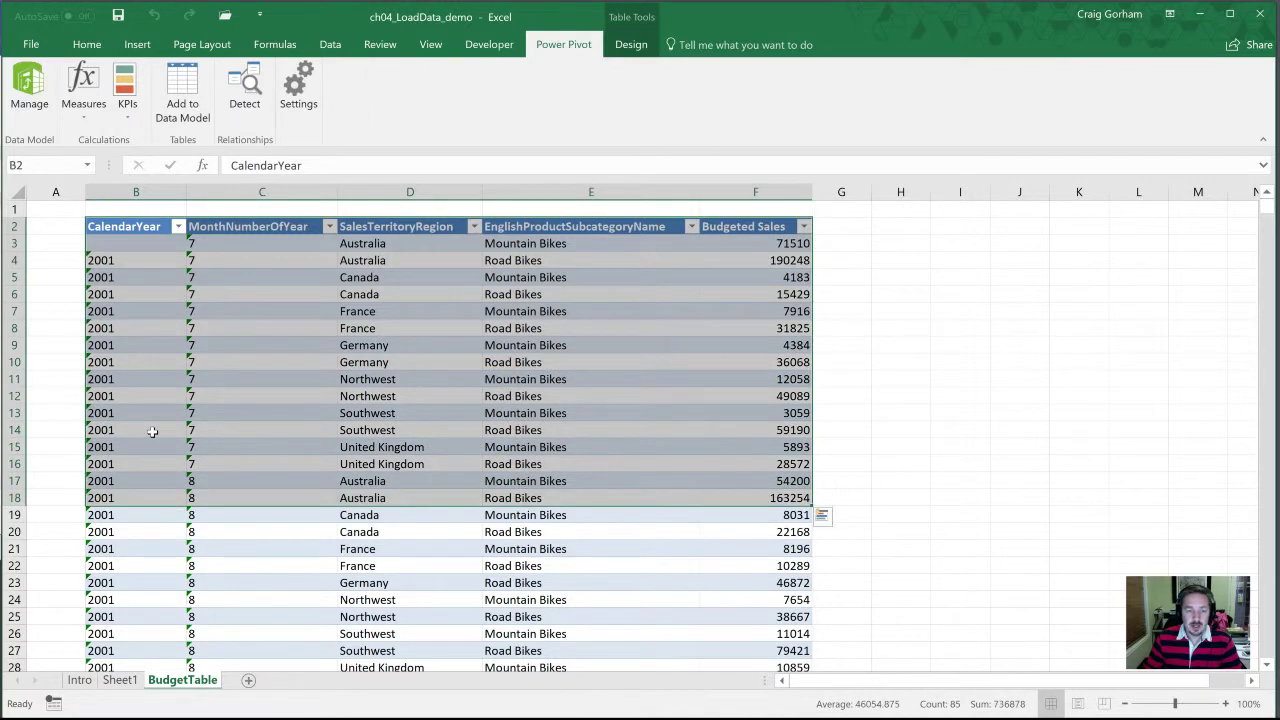
pyautogui.hotkey('ctrl', 'c')
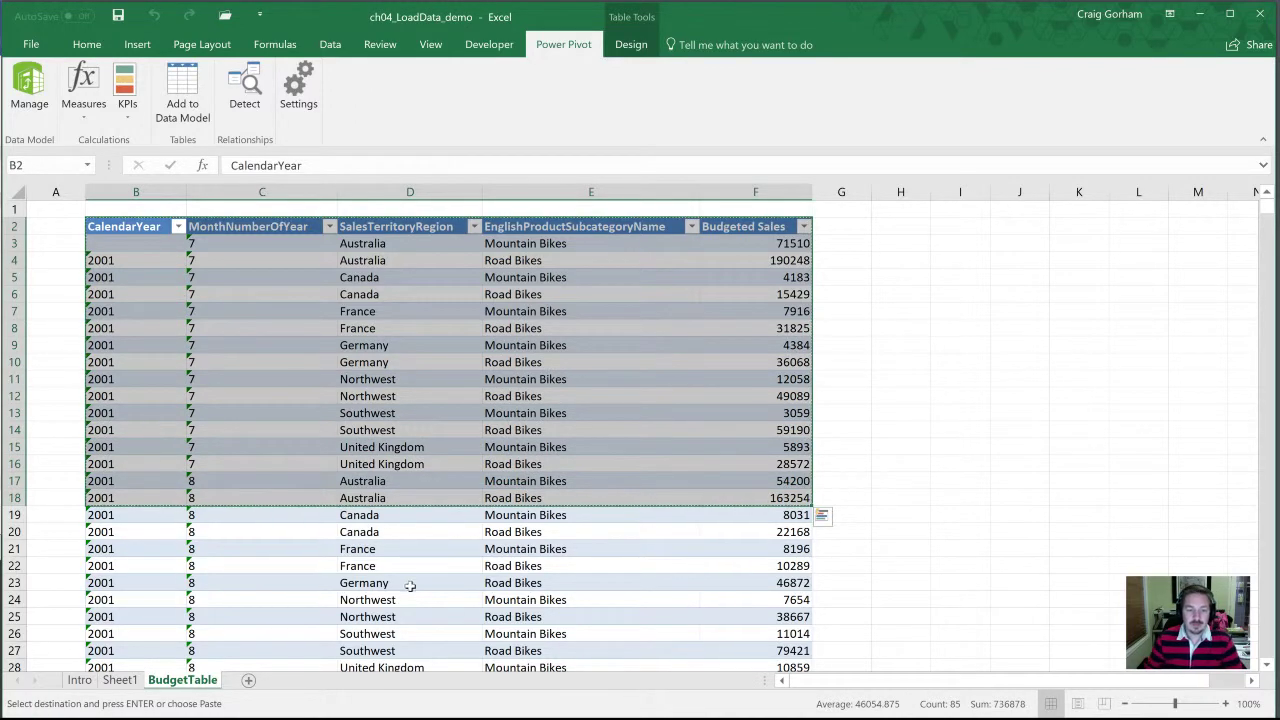
# Paste the rows at B3 on a new Sheet2, then copy the block B3:F19
pyautogui.click(248, 680)
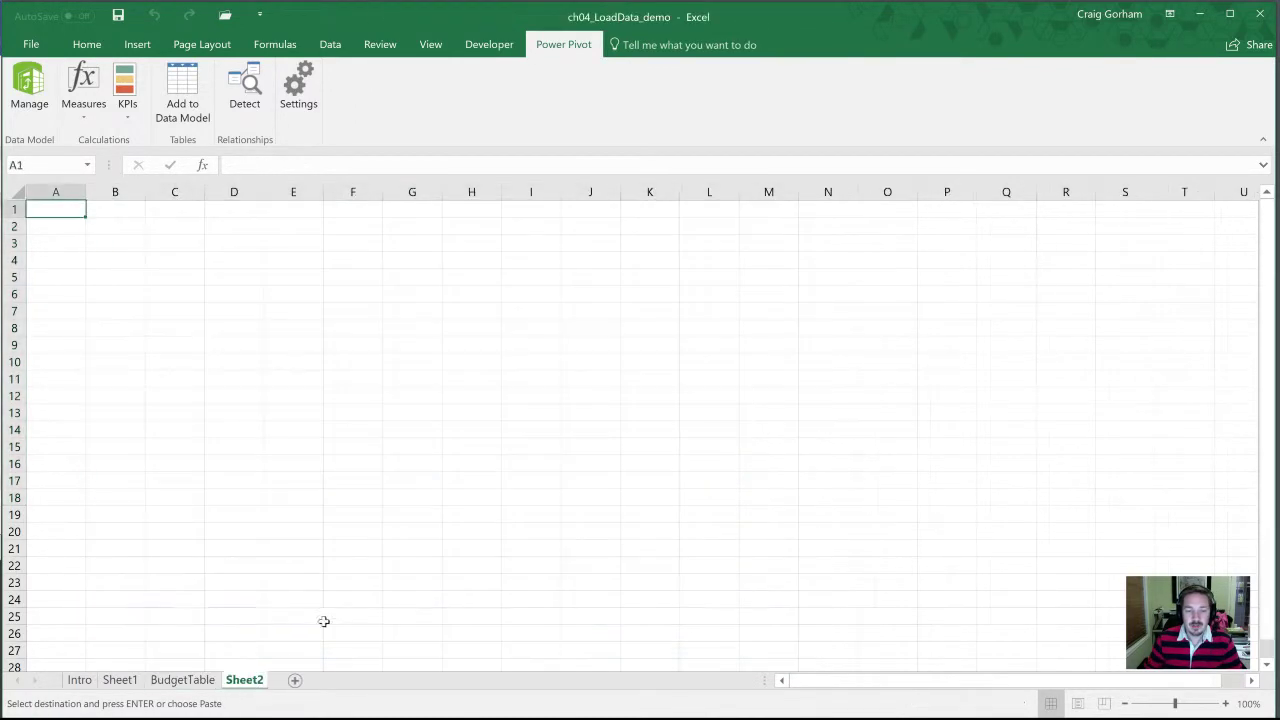
pyautogui.click(120, 242)
pyautogui.rightClick(116, 242)
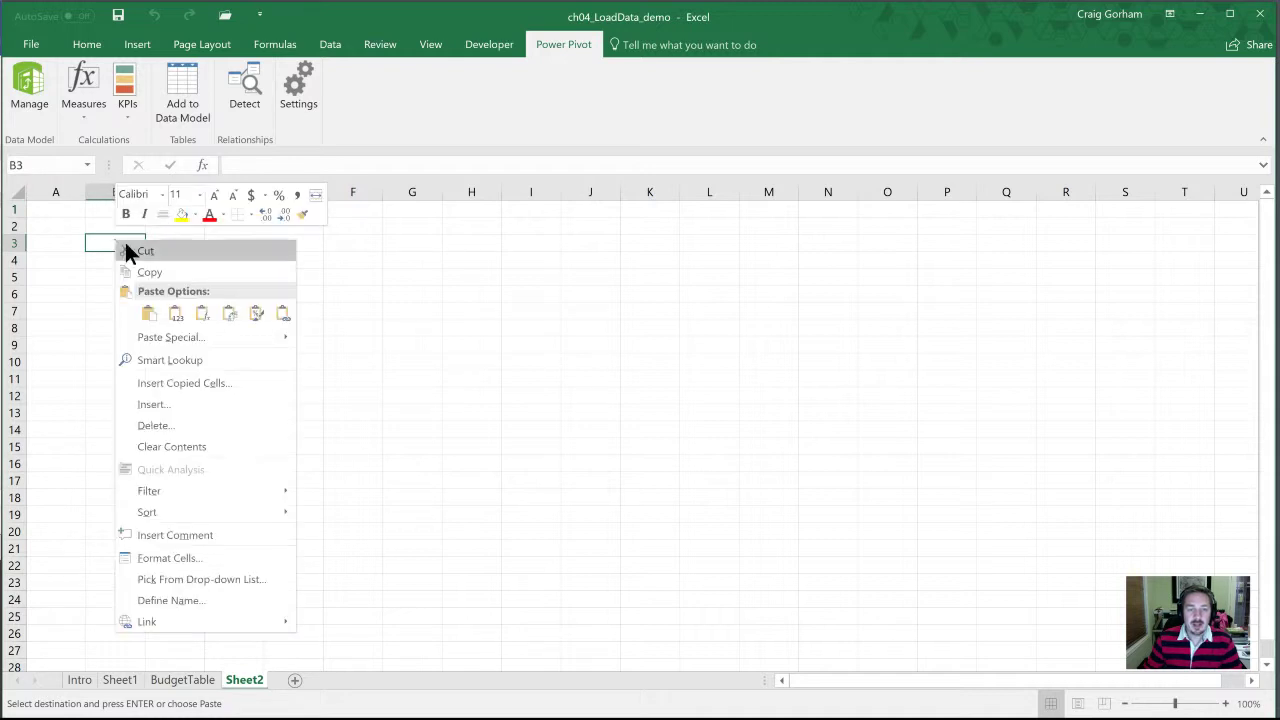
pyautogui.click(176, 316)
pyautogui.click(530, 379)
pyautogui.click(245, 418)
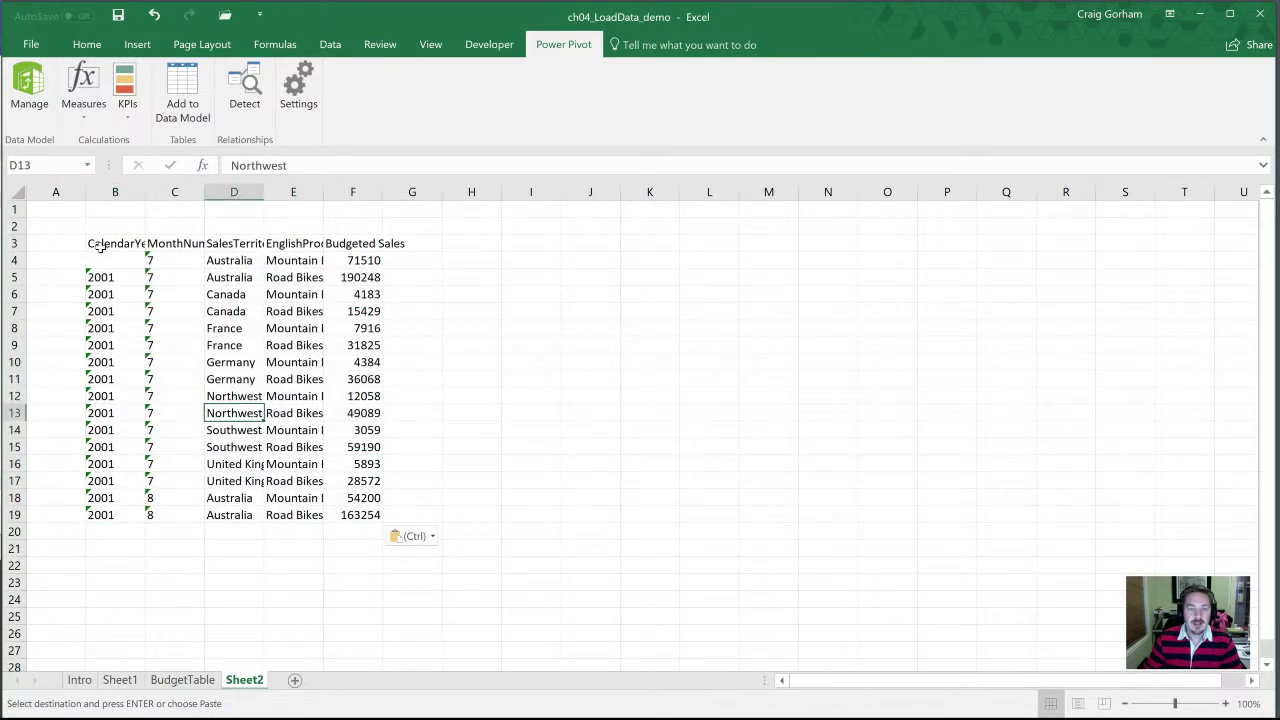
pyautogui.moveTo(100, 243); pyautogui.dragTo(360, 514)
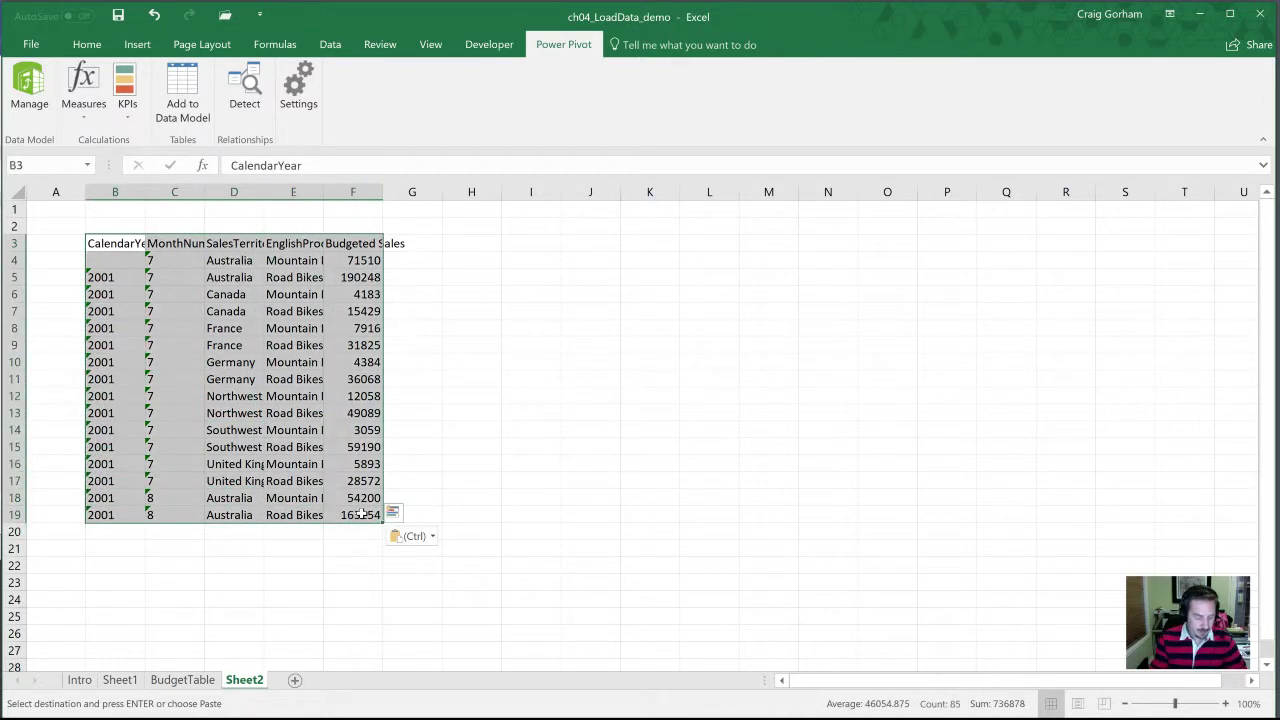
pyautogui.hotkey('ctrl', 'c')
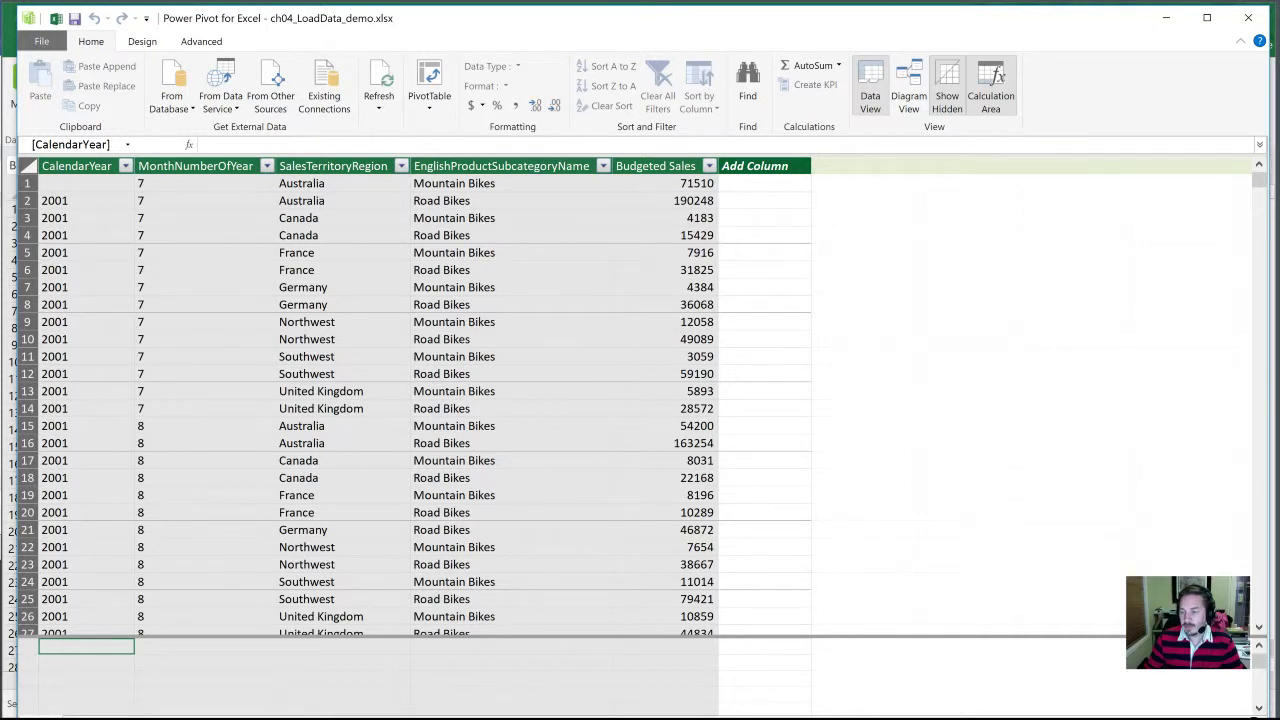
# Resize the restored Power Pivot window and select a cell in the Budget grid
pyautogui.moveTo(1262, 716); pyautogui.dragTo(1274, 717)
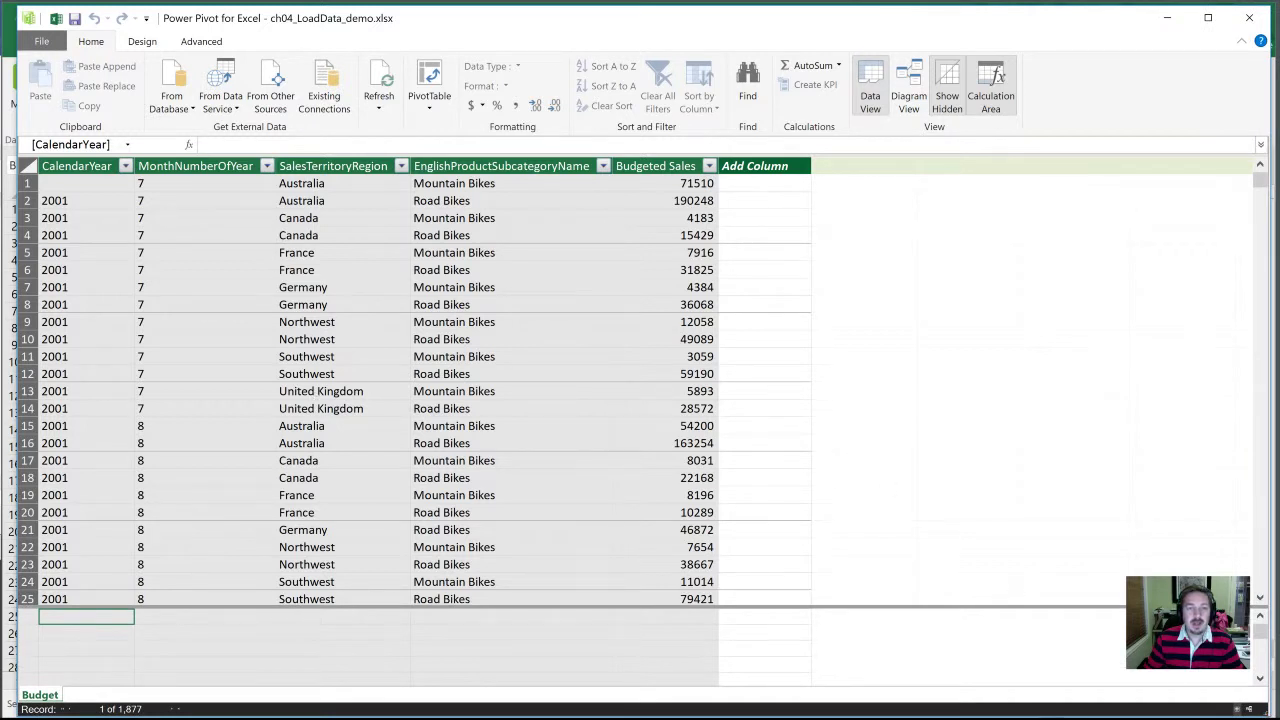
pyautogui.click(160, 252)
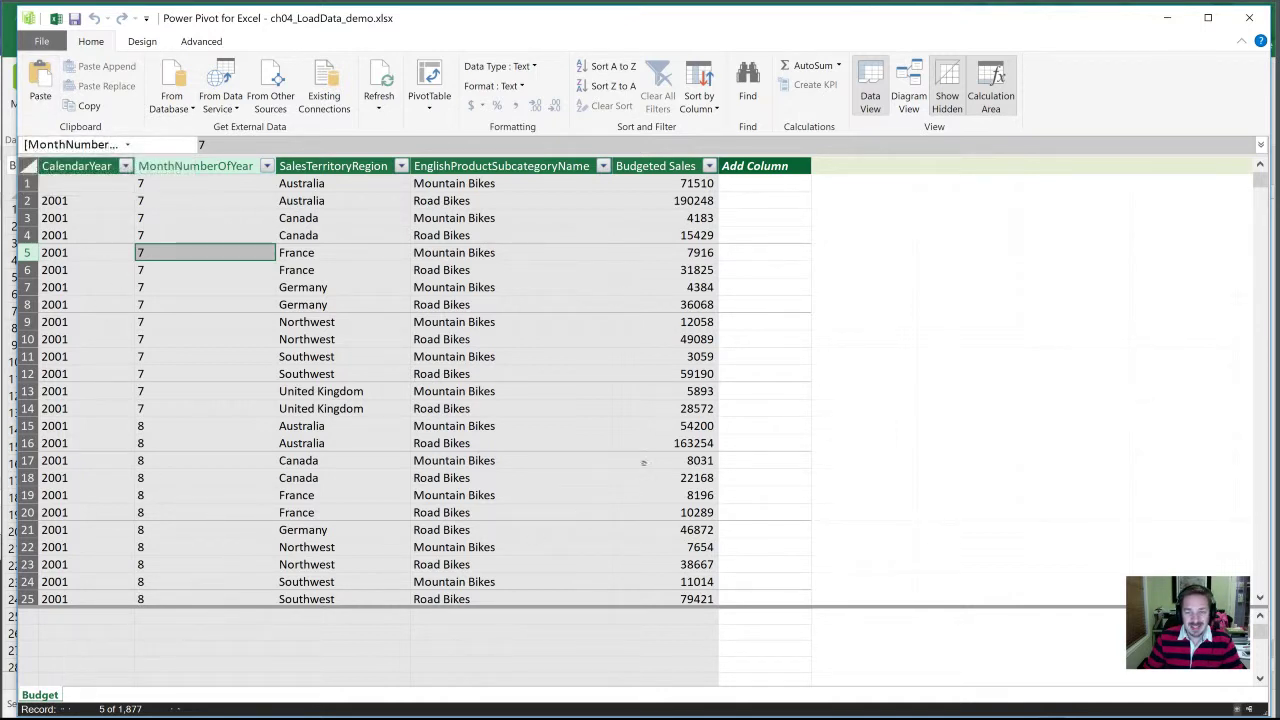
# Paste the copied rows into the model as a new table named PasteExample
pyautogui.click(35, 95)
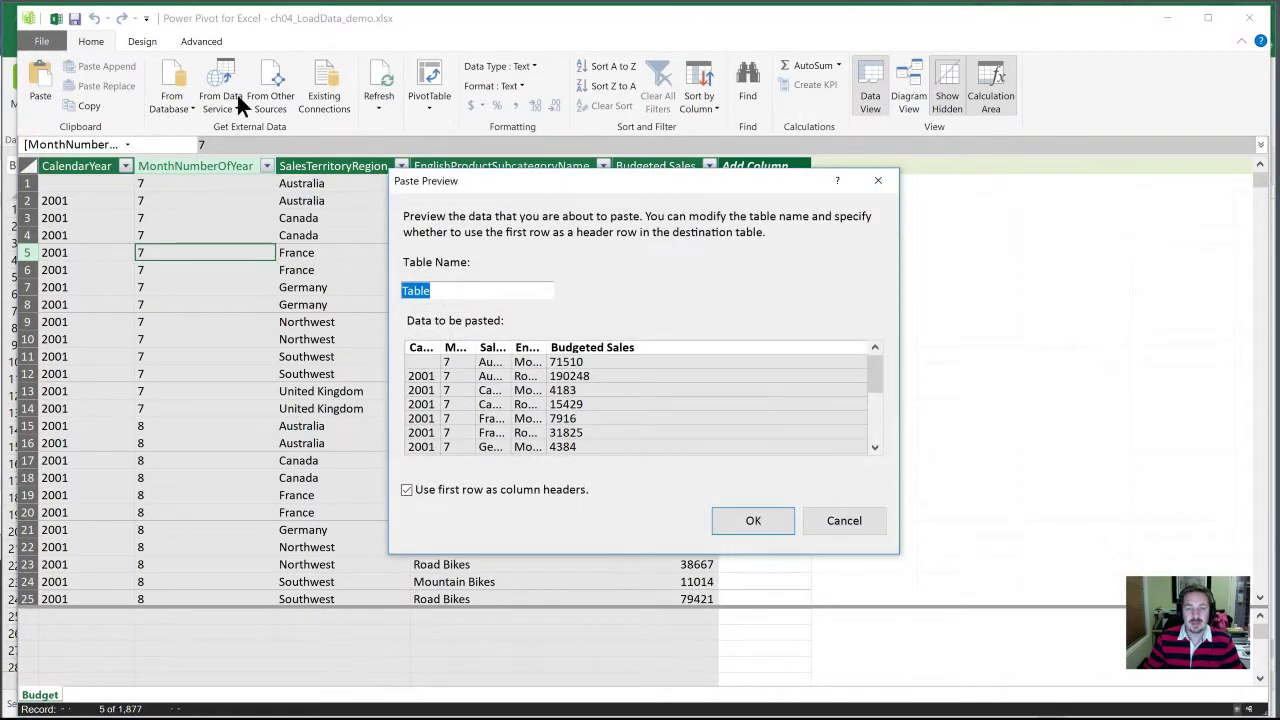
pyautogui.write('PasteExample')
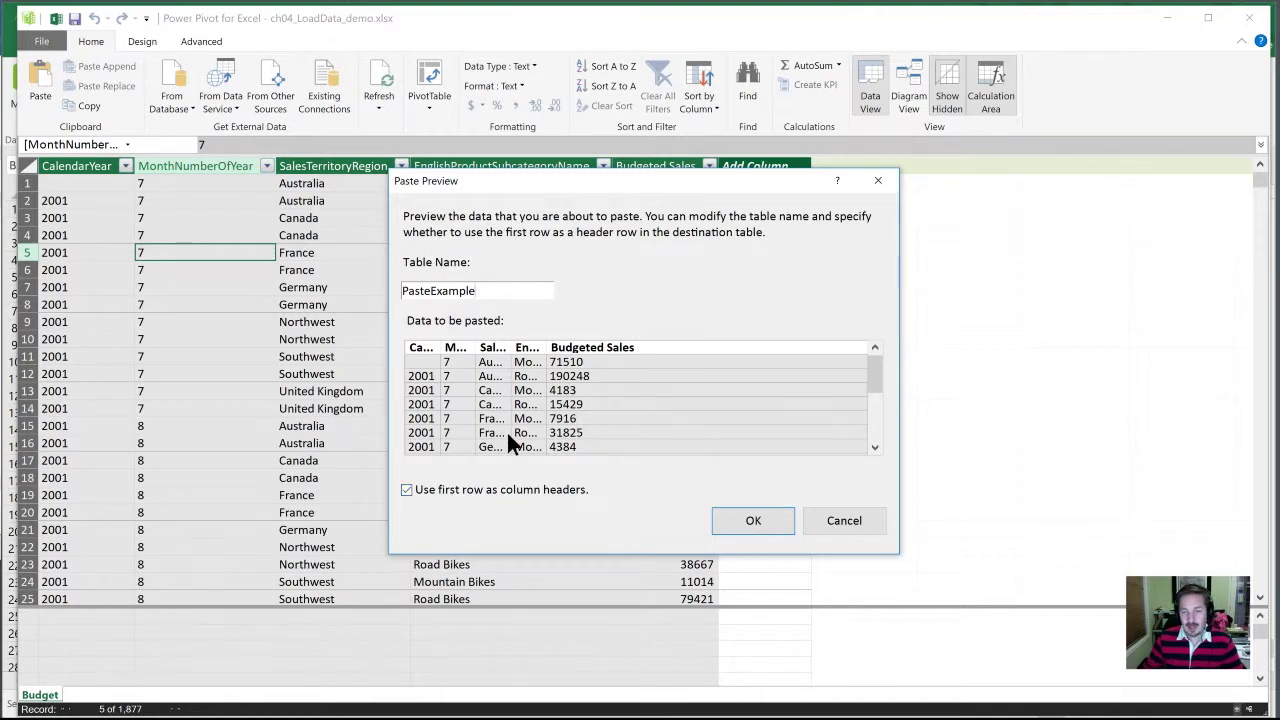
pyautogui.click(730, 517)
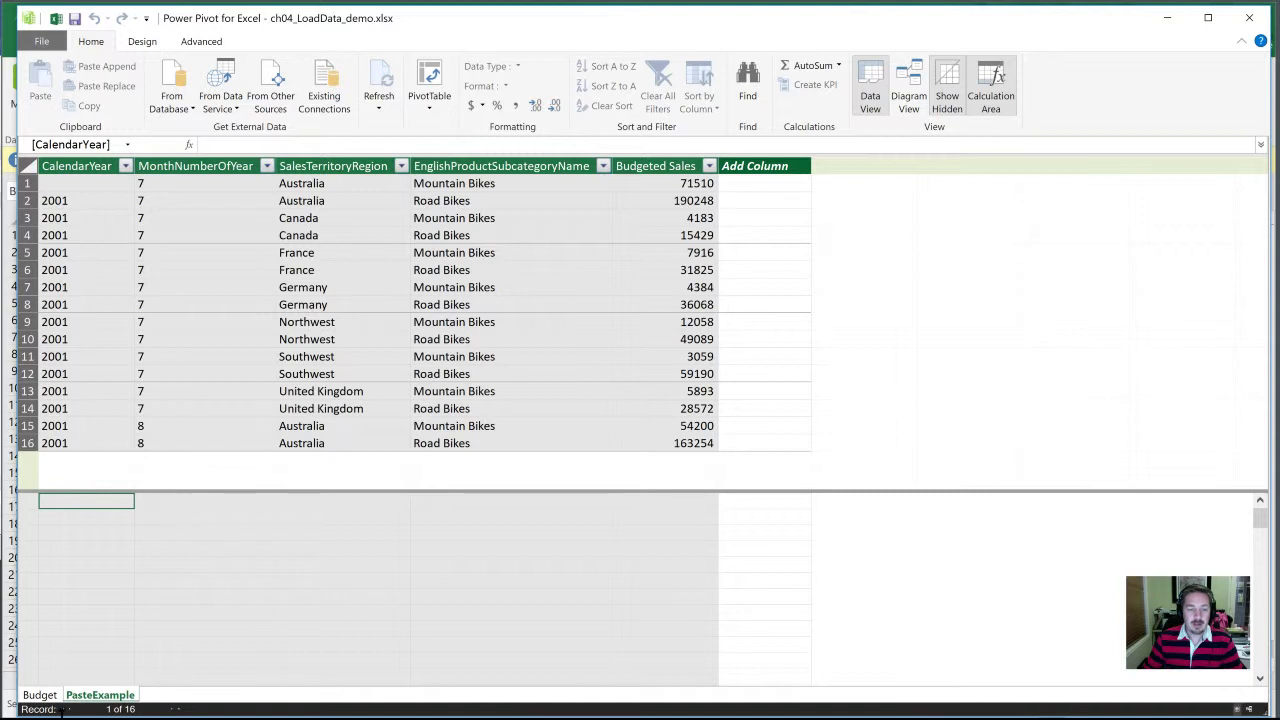
# Switch back and forth between the Budget and PasteExample tables, finishing on Budget
pyautogui.click(40, 695)
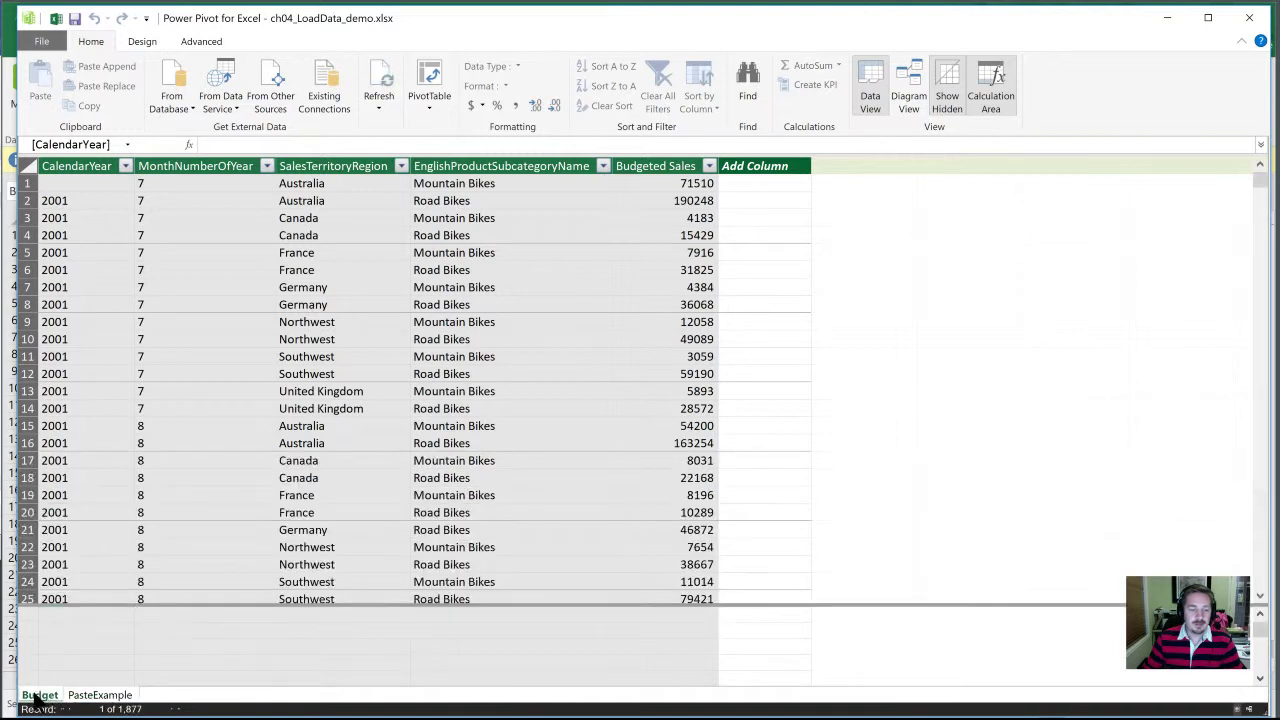
pyautogui.click(95, 696)
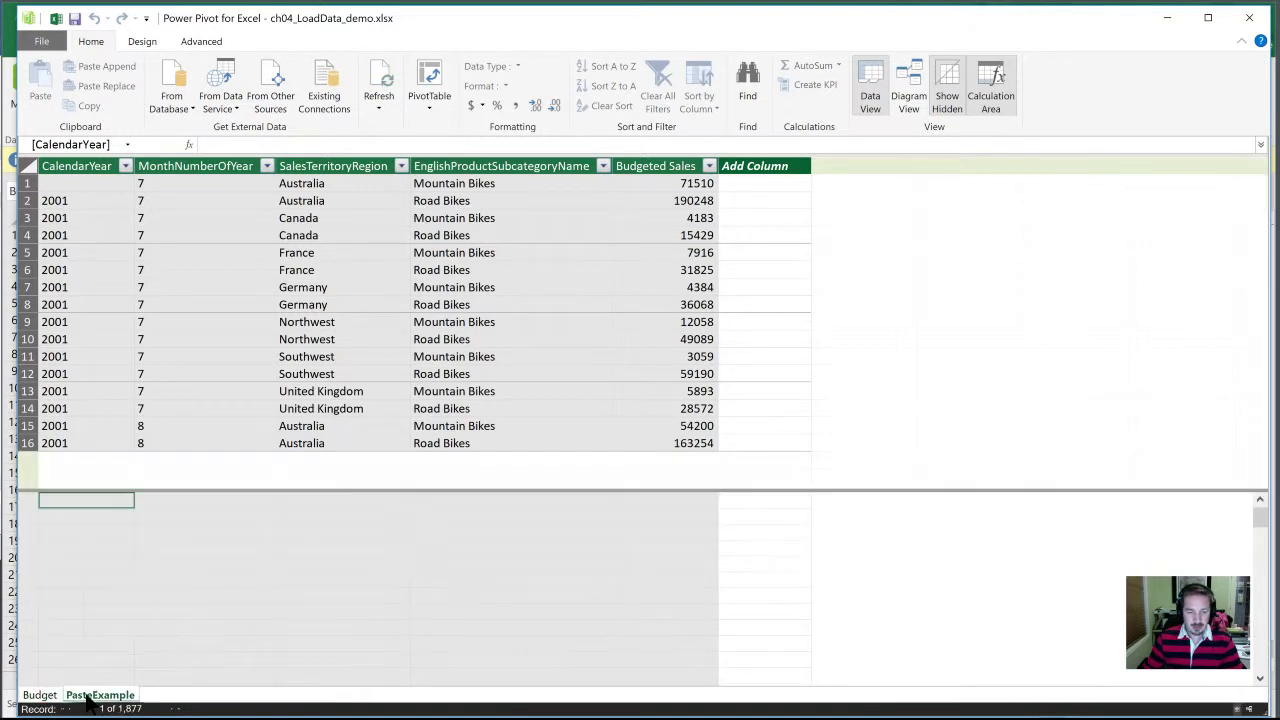
pyautogui.click(40, 695)
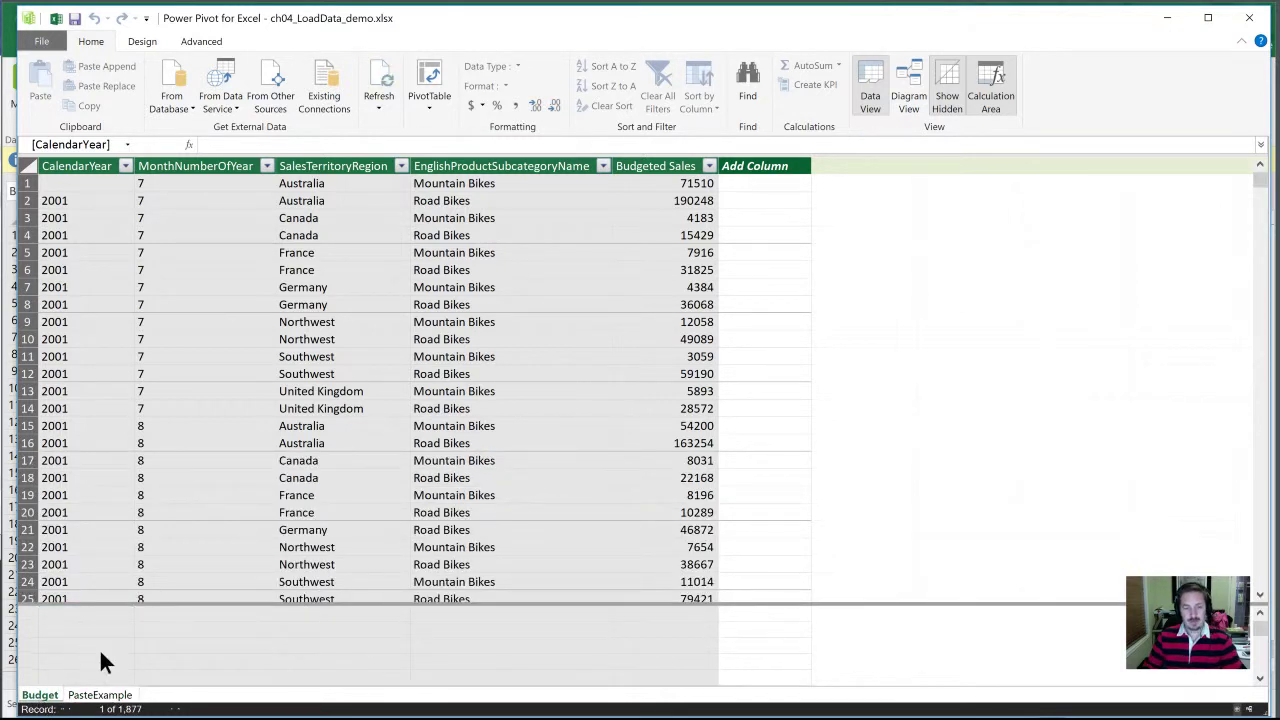
pyautogui.click(100, 695)
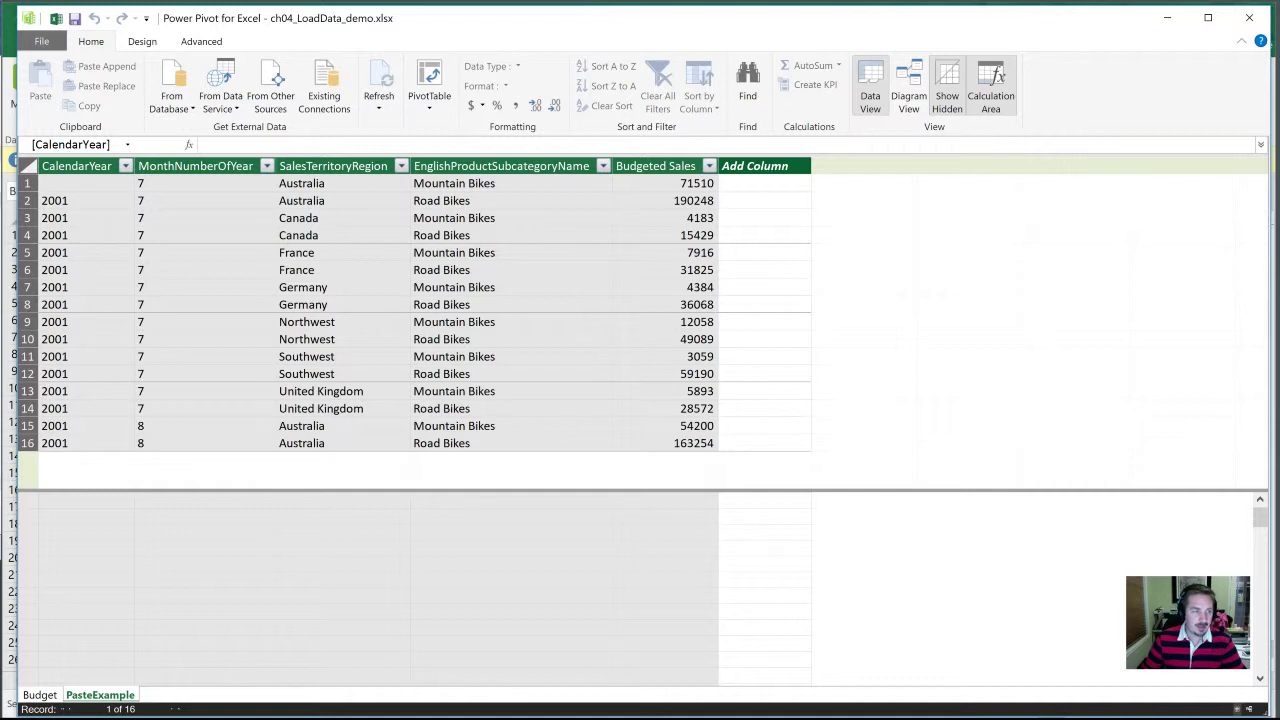
pyautogui.click(40, 695)
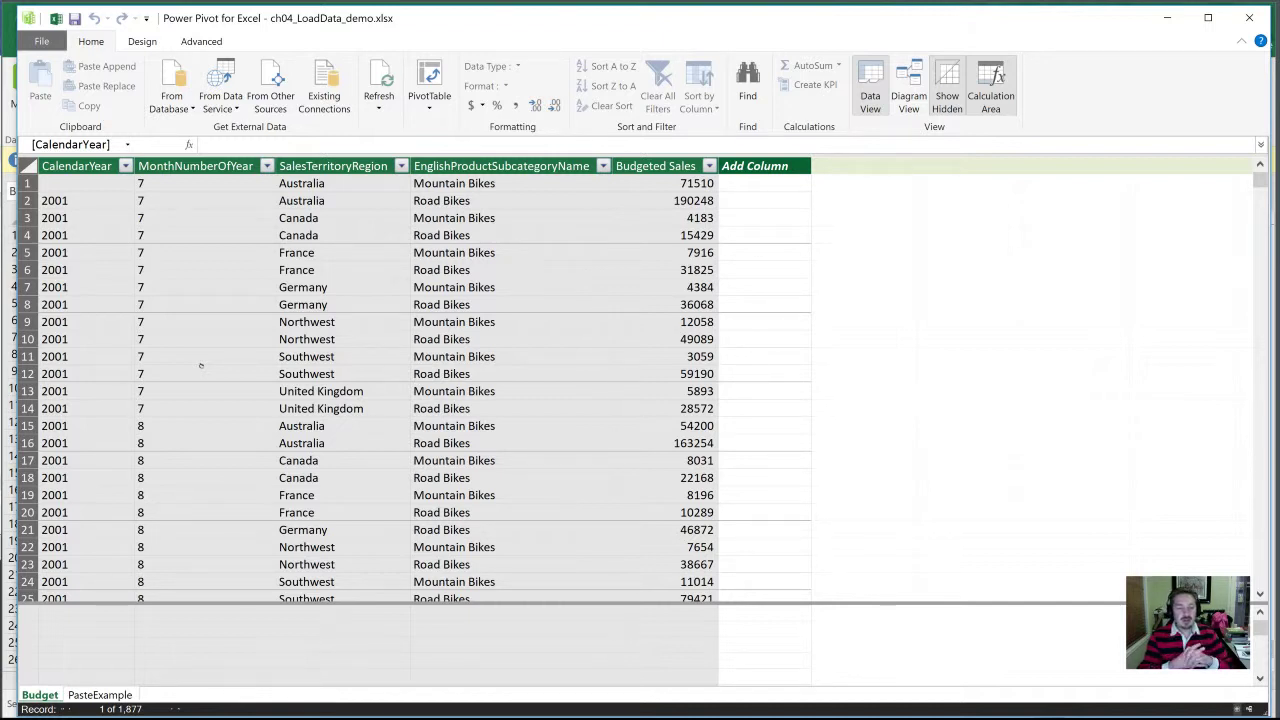
pyautogui.click(165, 356)
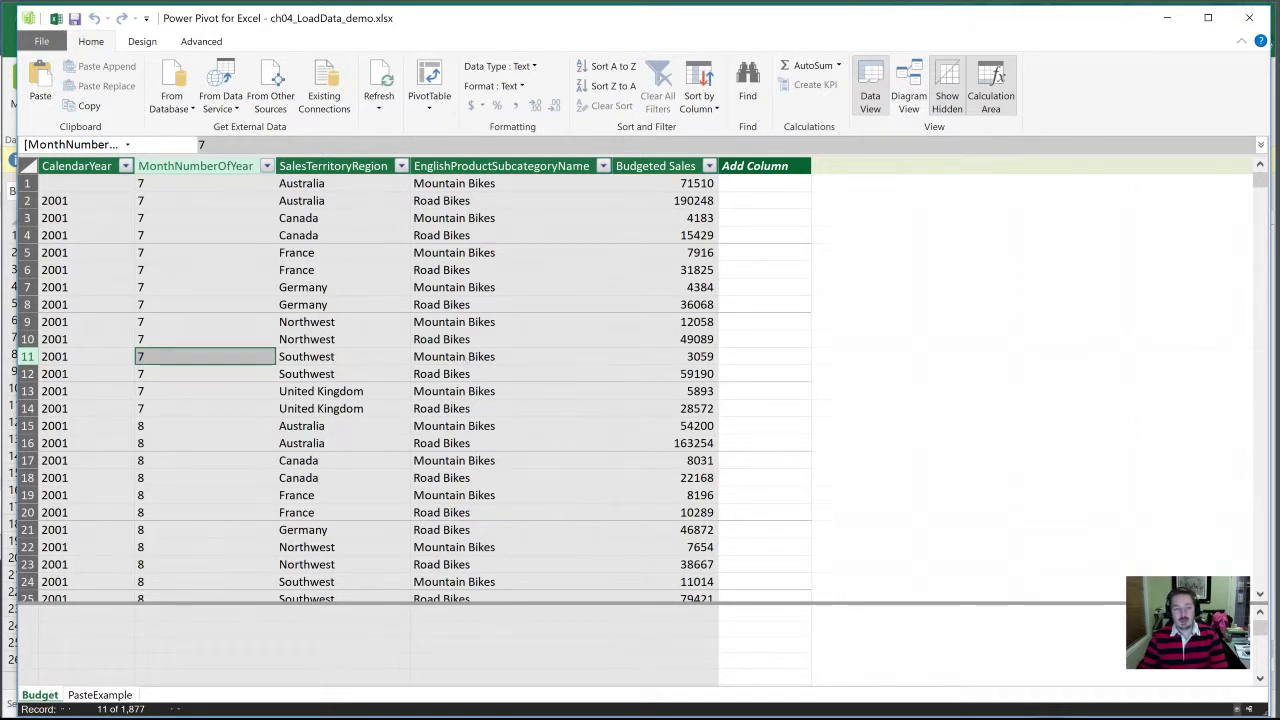
# Switch from the Budget grid to the PasteExample table with its 16 pasted budget rows
pyautogui.scroll(-1, 415, 390)
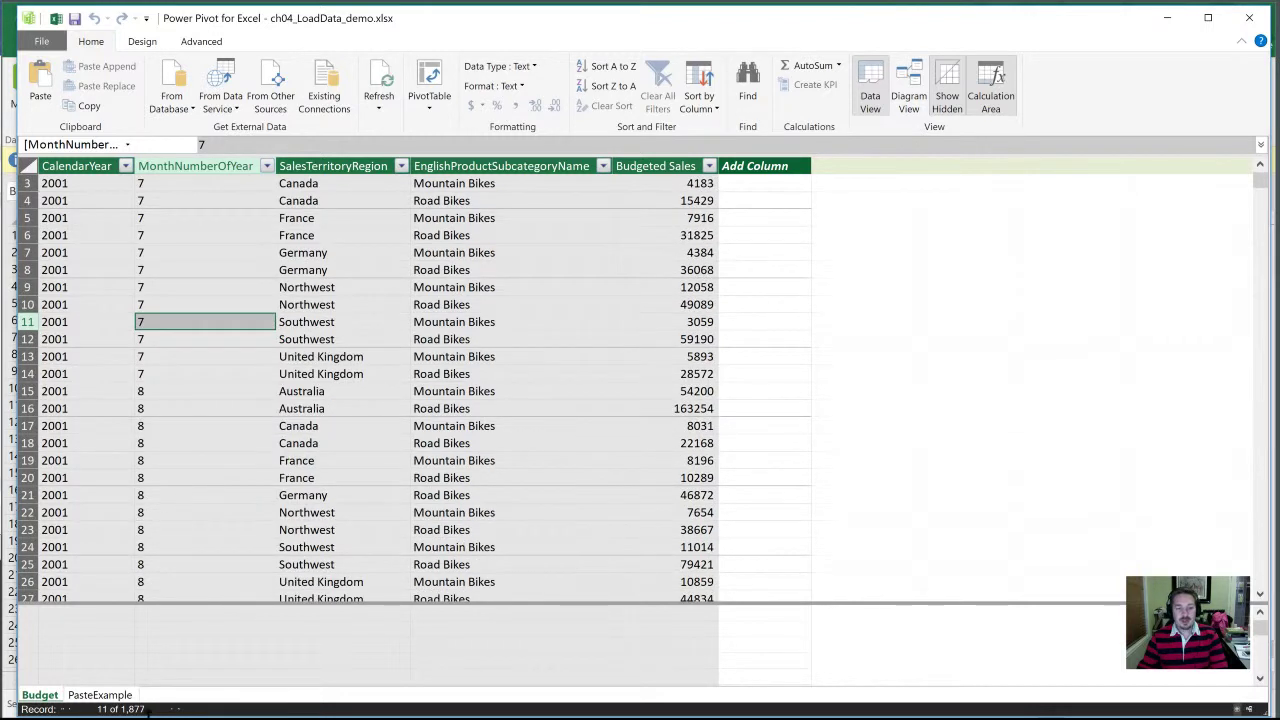
pyautogui.click(110, 699)
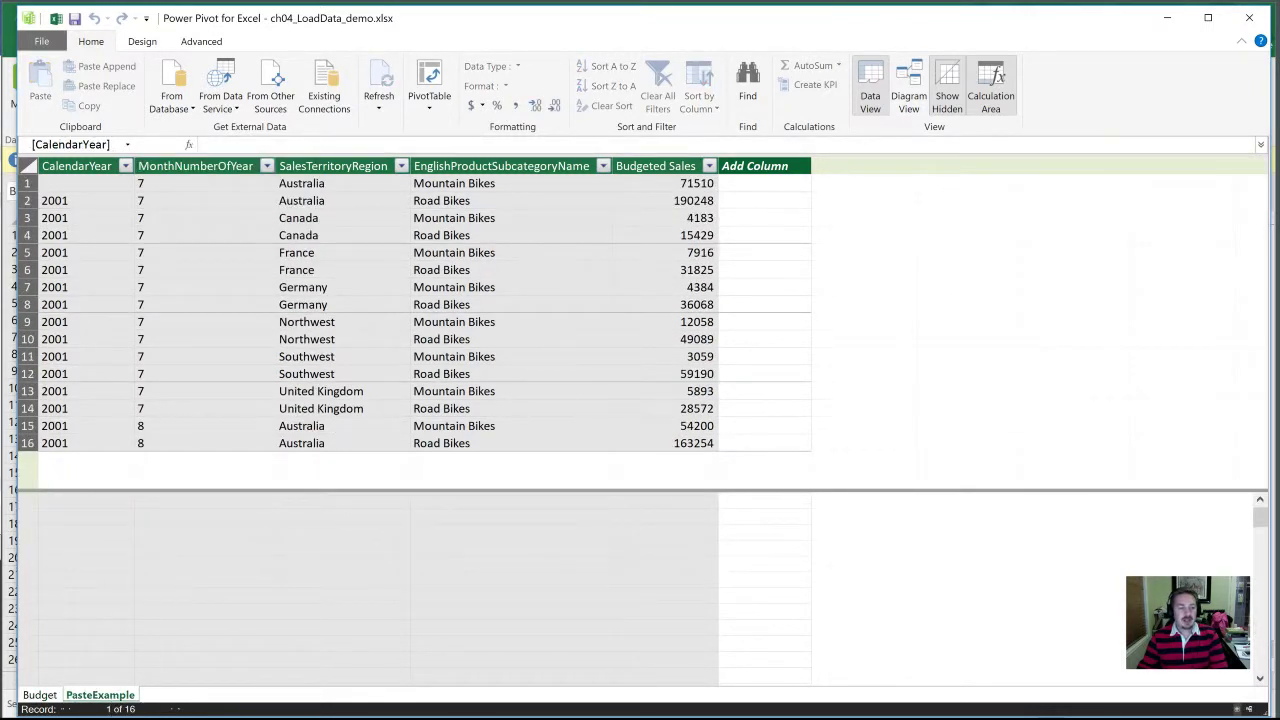